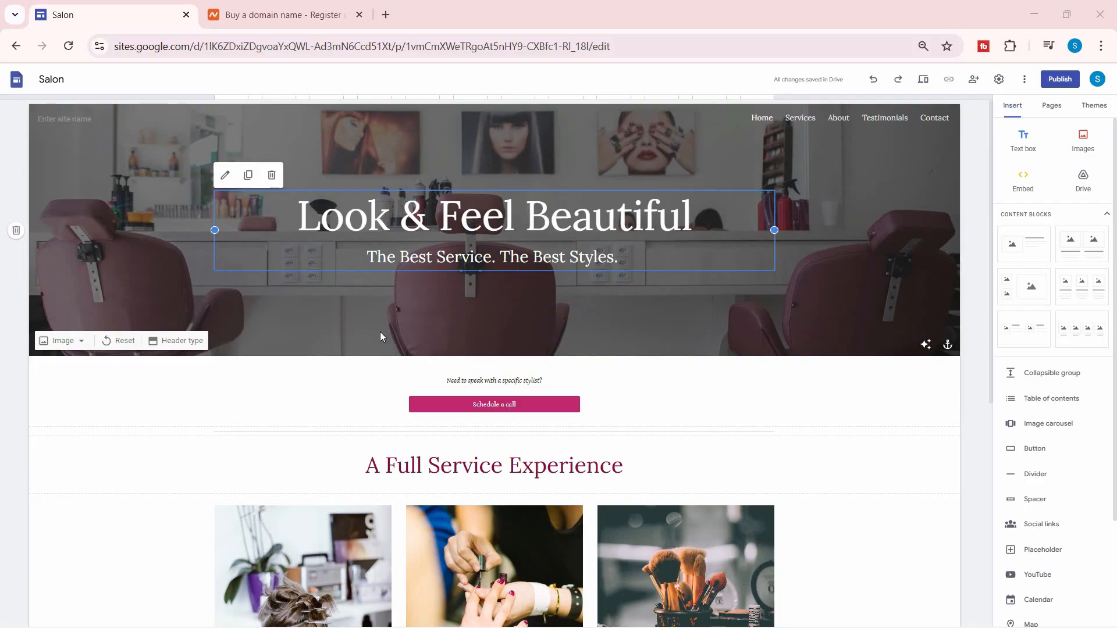
# Zoom in, then open Settings > Custom domains and start connecting a domain for the Salon site.
pyautogui.hotkey('ctrl', '+')
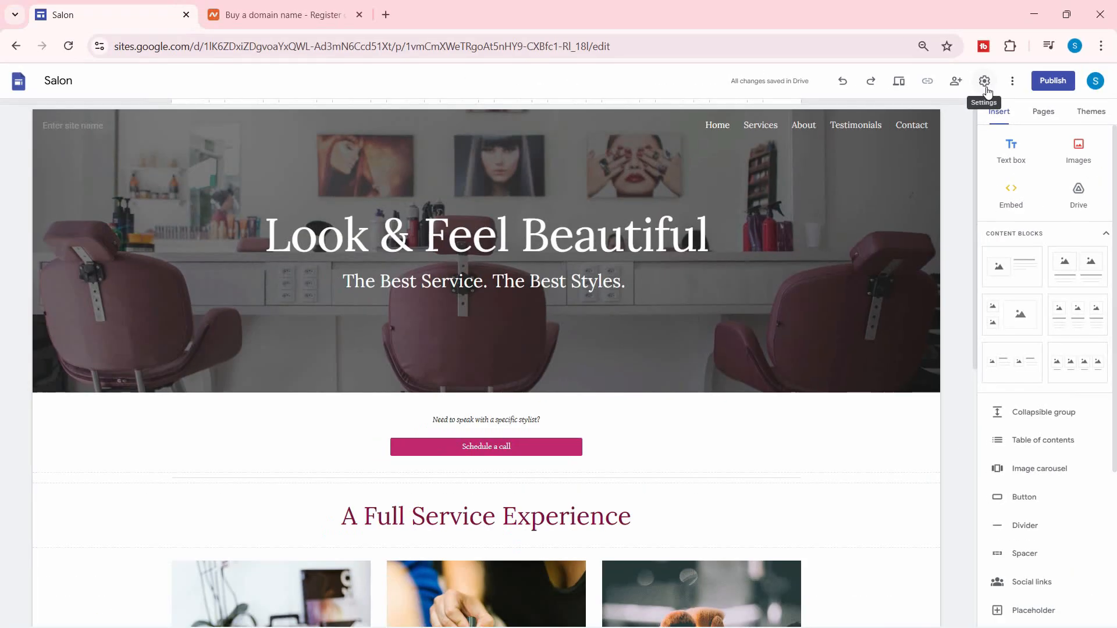
pyautogui.click(977, 84)
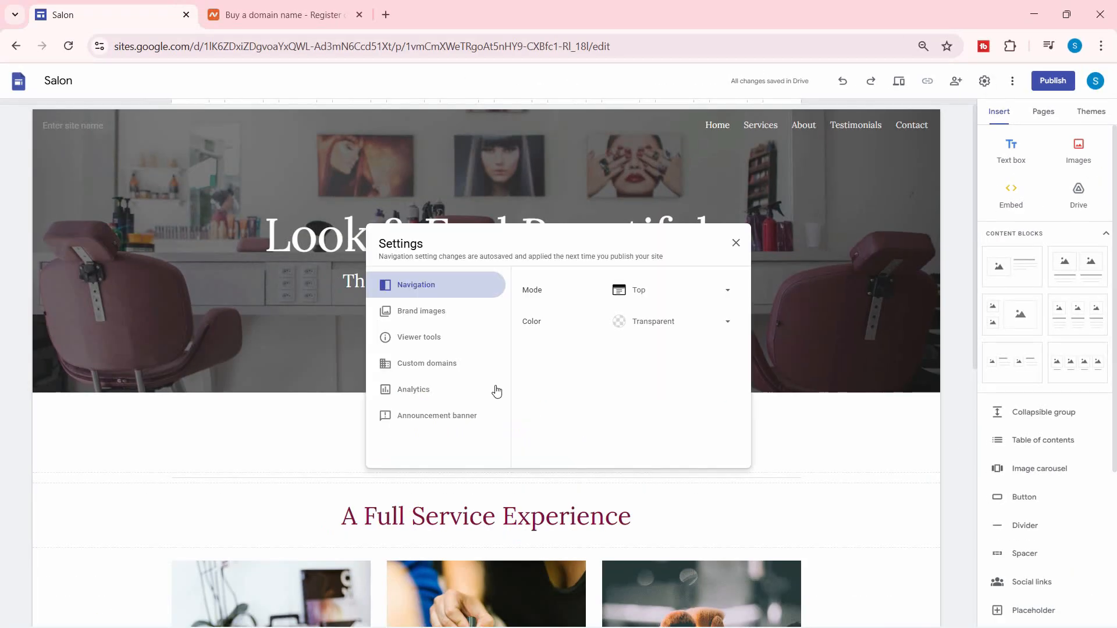
pyautogui.click(452, 371)
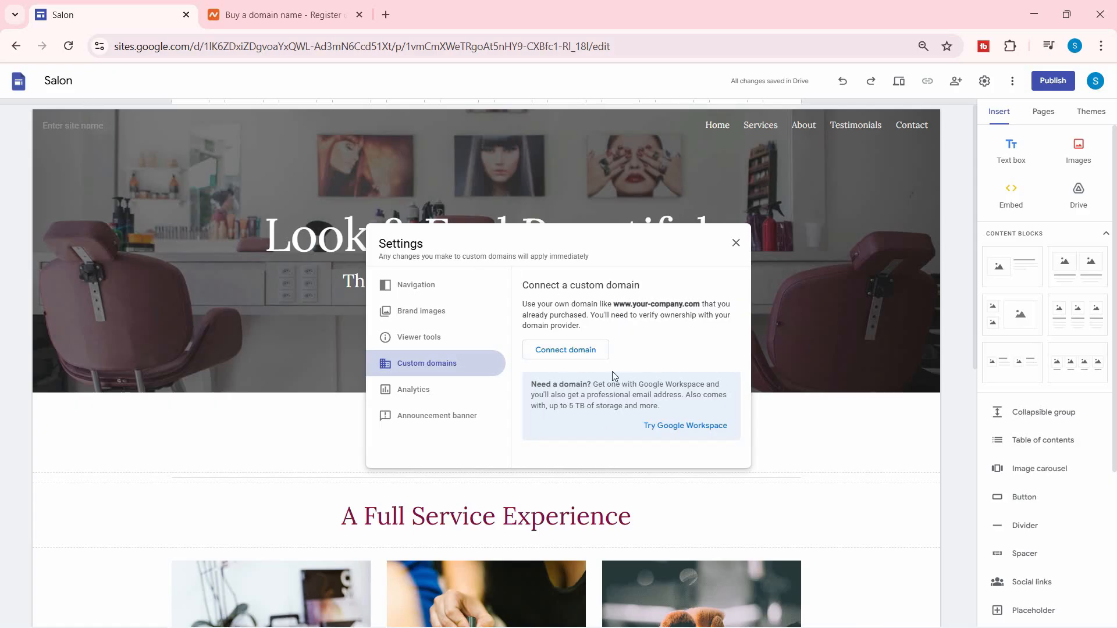
pyautogui.click(569, 353)
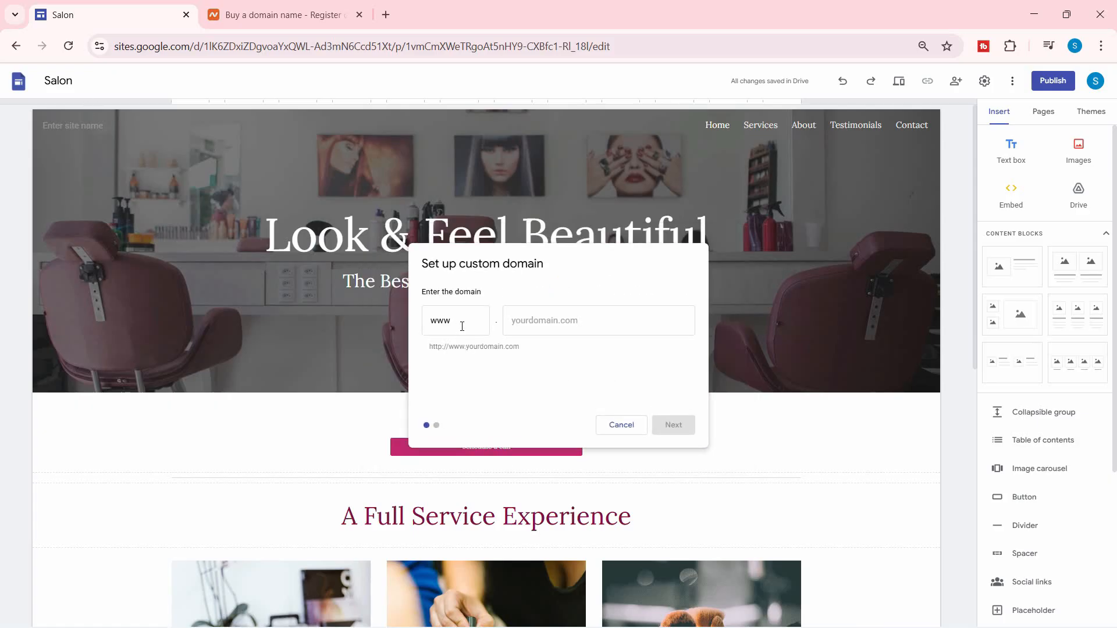
pyautogui.click(563, 323)
pyautogui.click(272, 16)
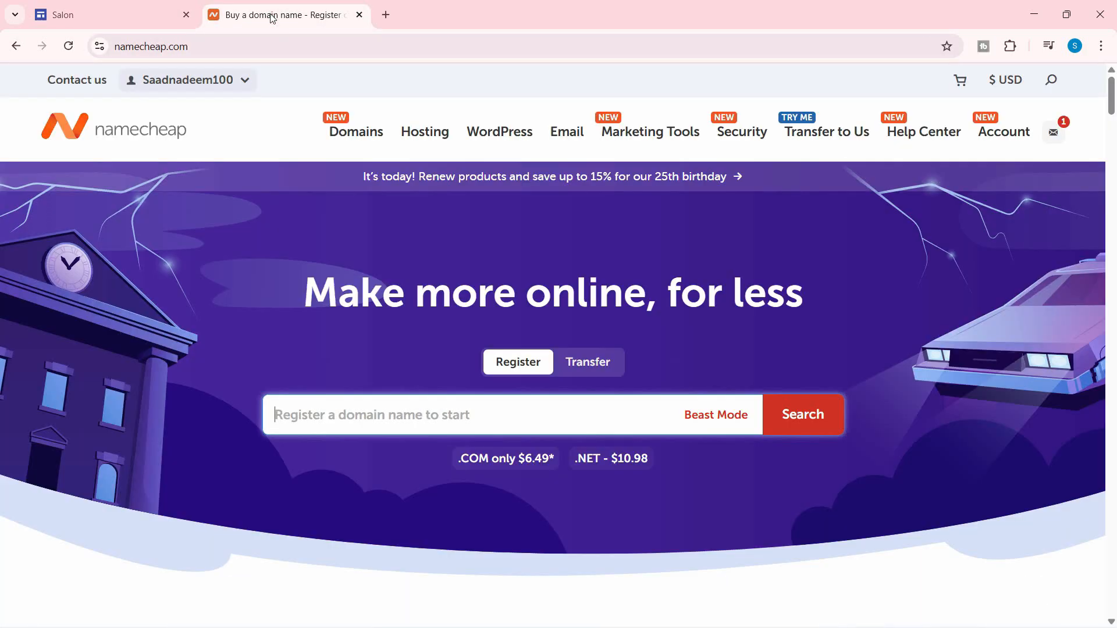
# Copy upskillvideos.com from Namecheap's Domain List and paste it into the Salon site's domain field.
pyautogui.moveTo(214, 83)
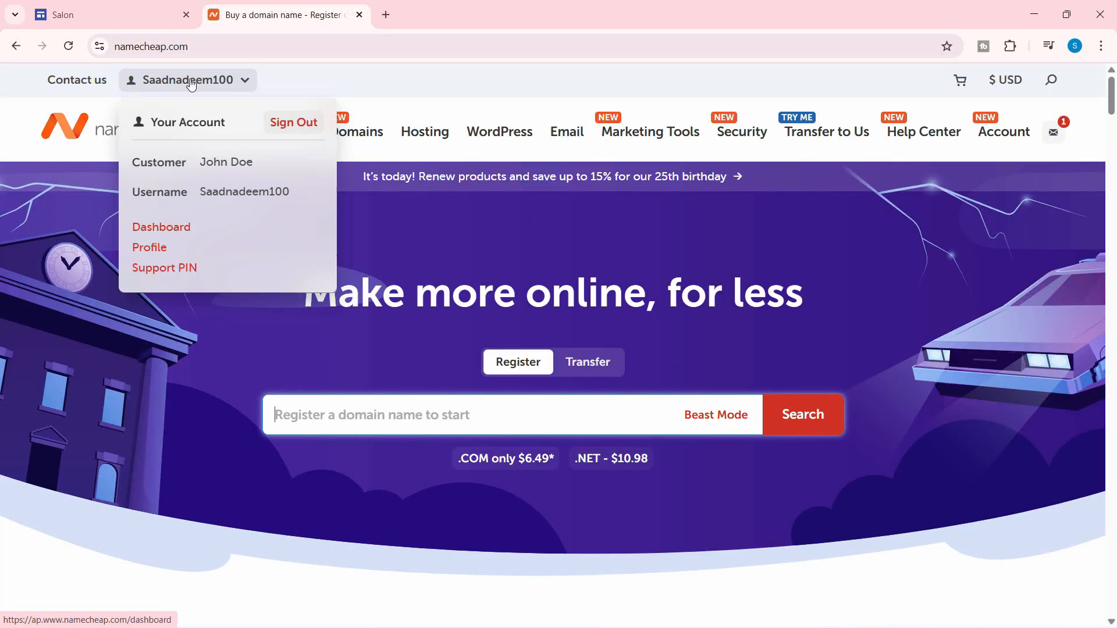
pyautogui.click(158, 228)
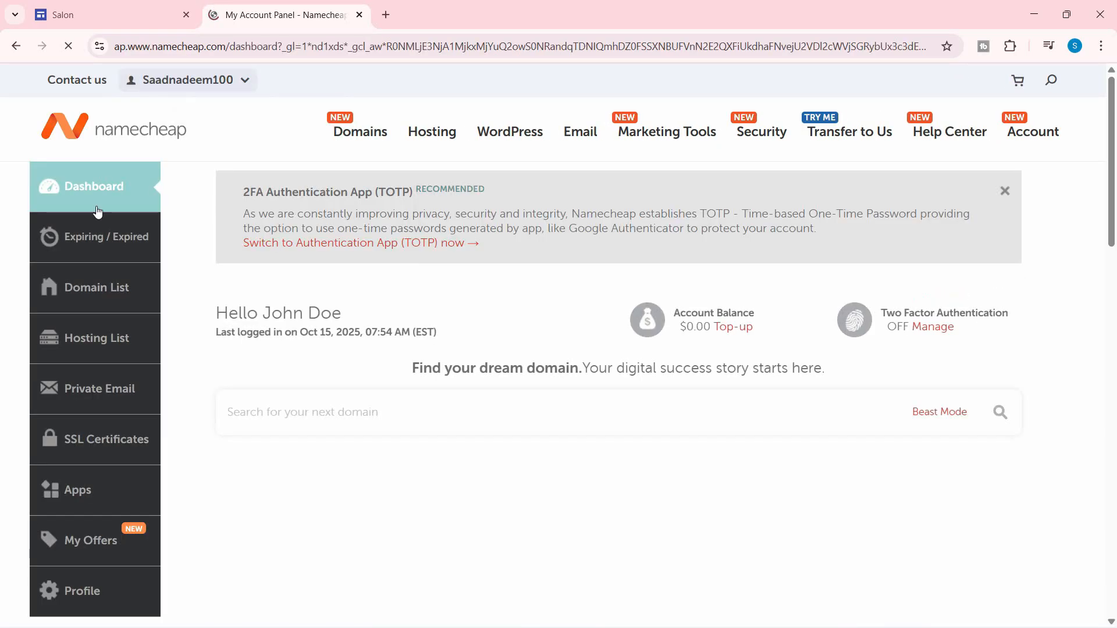
pyautogui.scroll(-5, 278, 242)
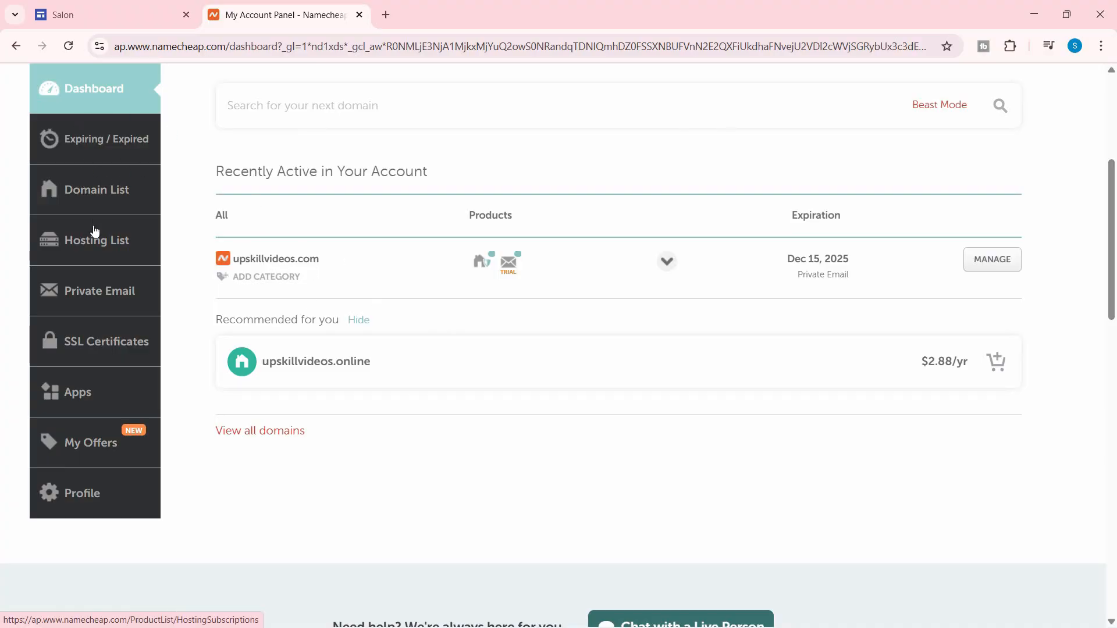
pyautogui.click(95, 200)
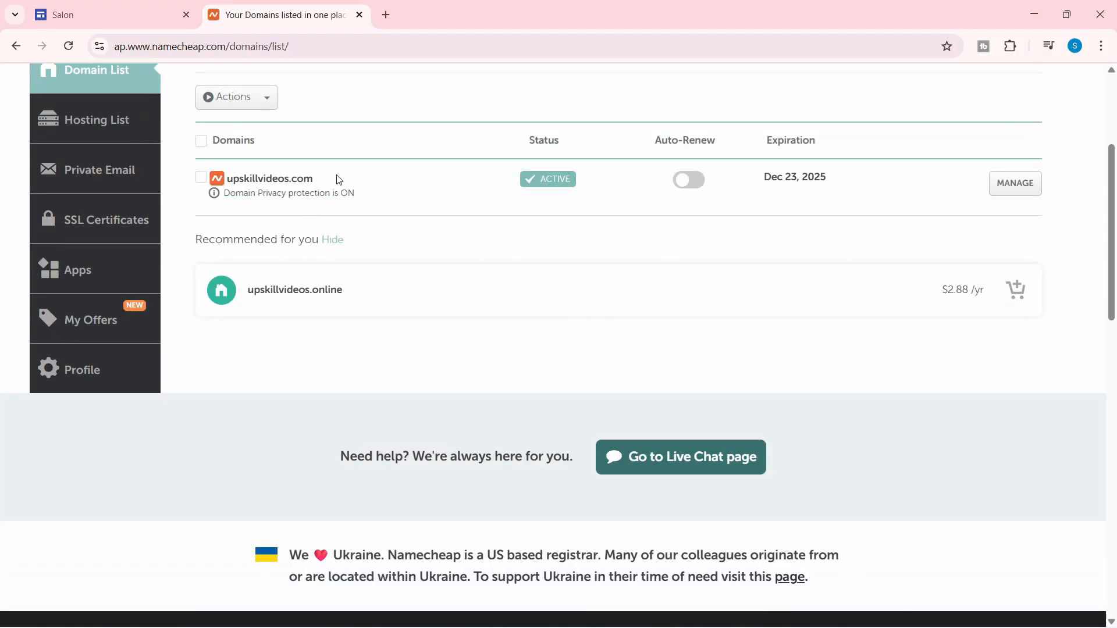
pyautogui.scroll(2, 357, 249)
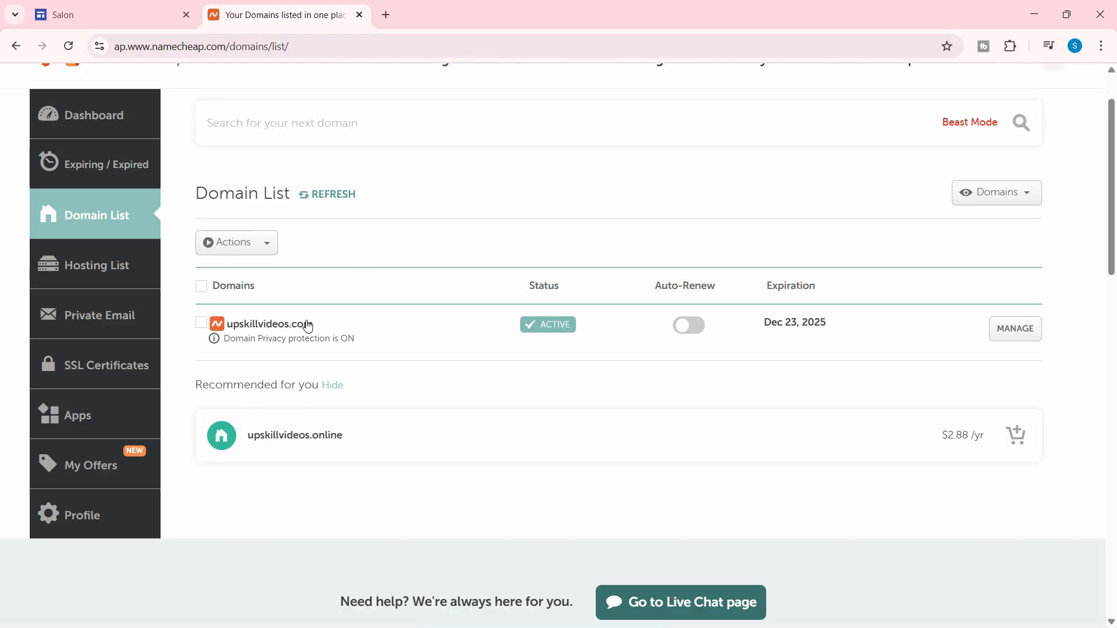
pyautogui.moveTo(313, 324); pyautogui.dragTo(229, 331)
pyautogui.hotkey('ctrl', 'c')
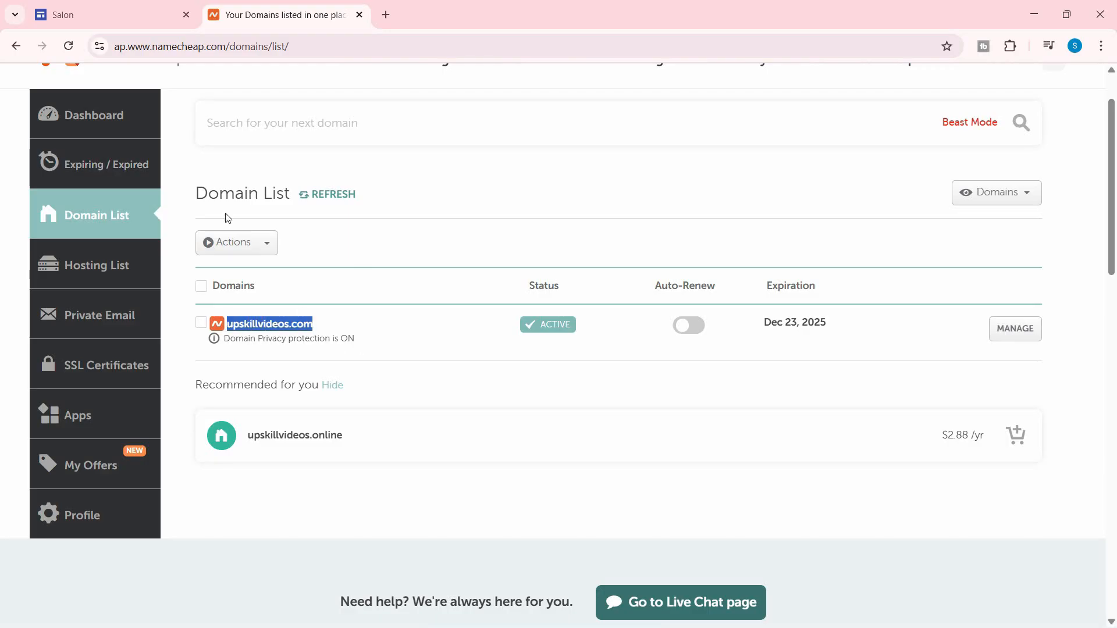
pyautogui.click(103, 14)
pyautogui.hotkey('ctrl', 'v')
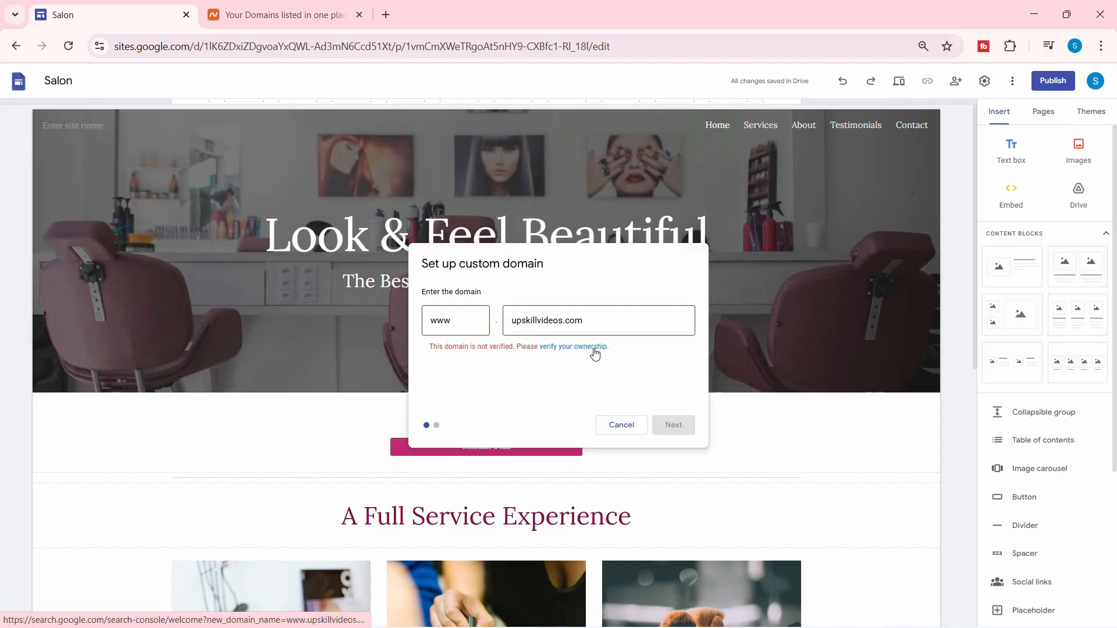
pyautogui.click(594, 347)
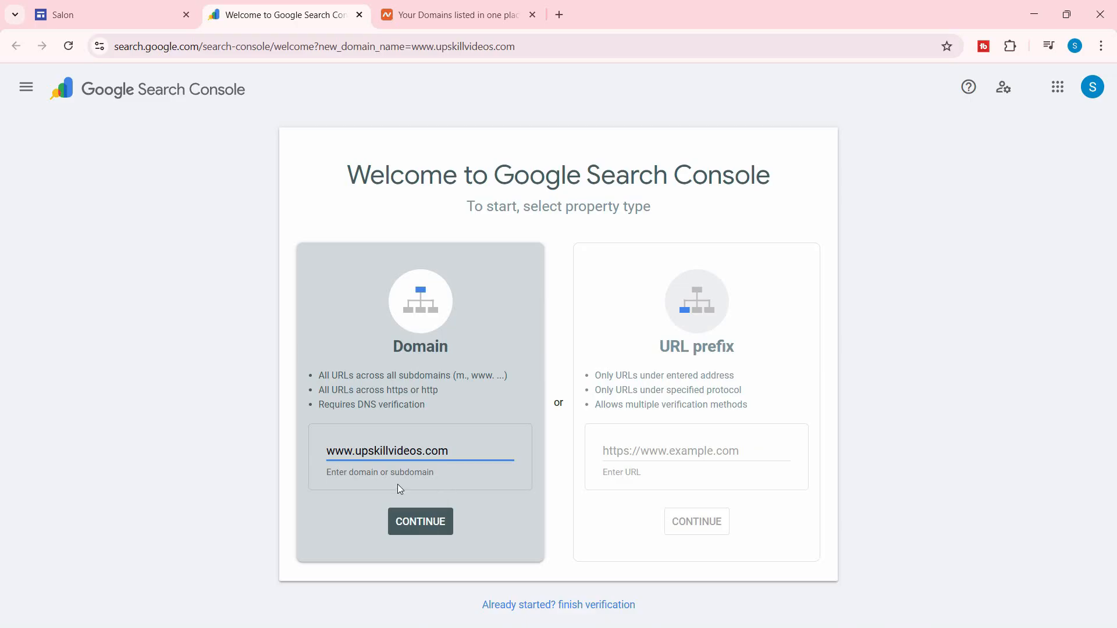
# Add upskillvideos.com as a Domain property and copy its TXT verification record.
pyautogui.click(430, 533)
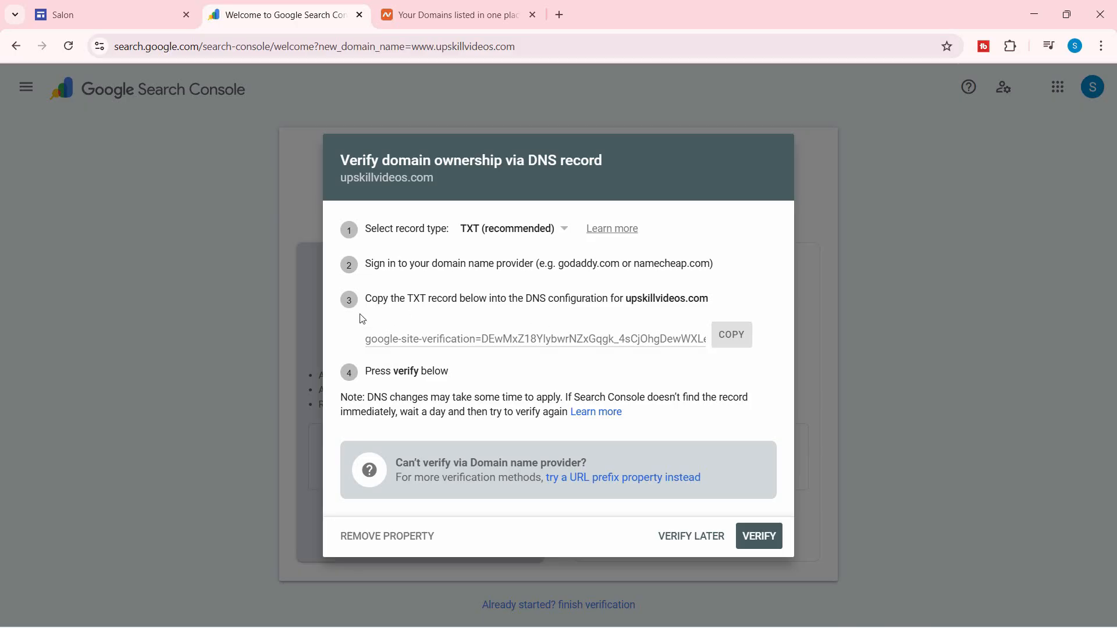
pyautogui.click(732, 347)
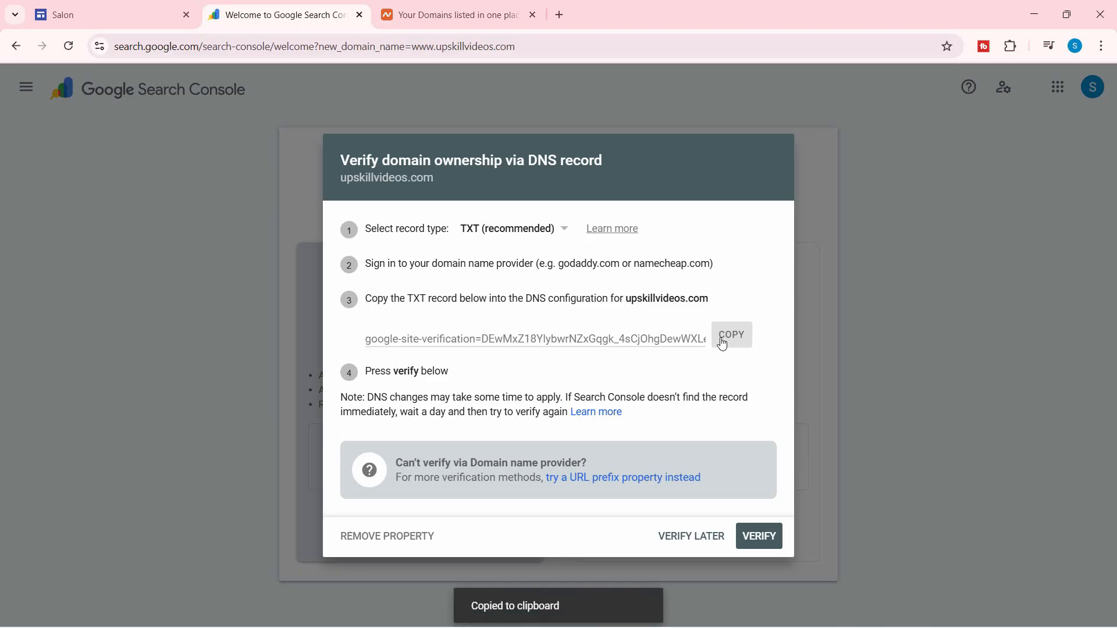
pyautogui.click(431, 7)
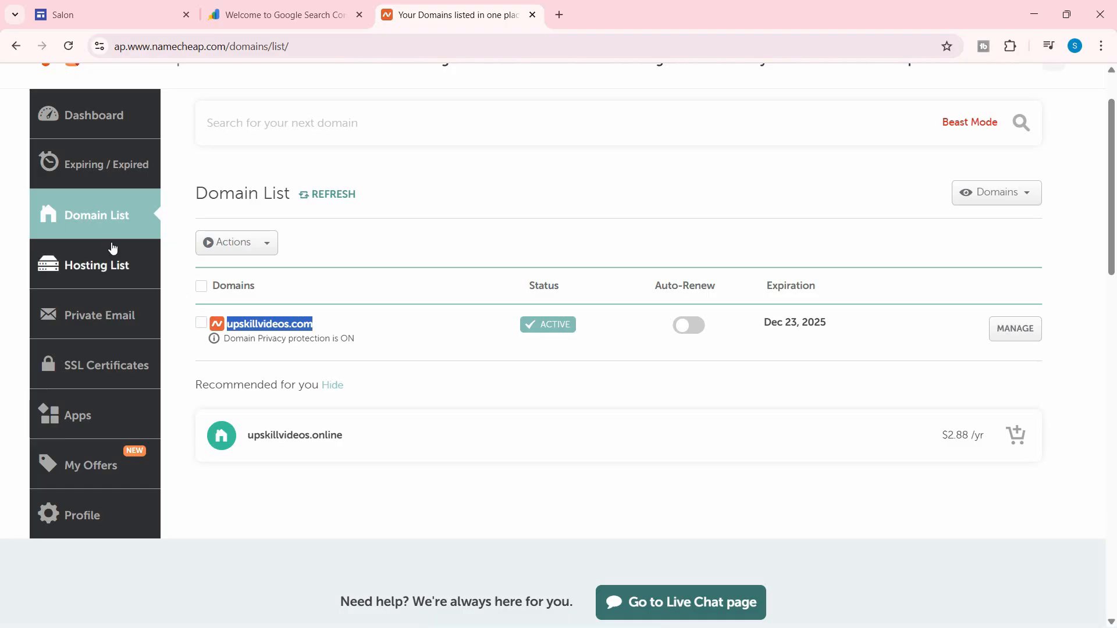
# Delete the CNAME, URL Redirect and TXT host records on upskillvideos.com's Advanced DNS page.
pyautogui.click(81, 230)
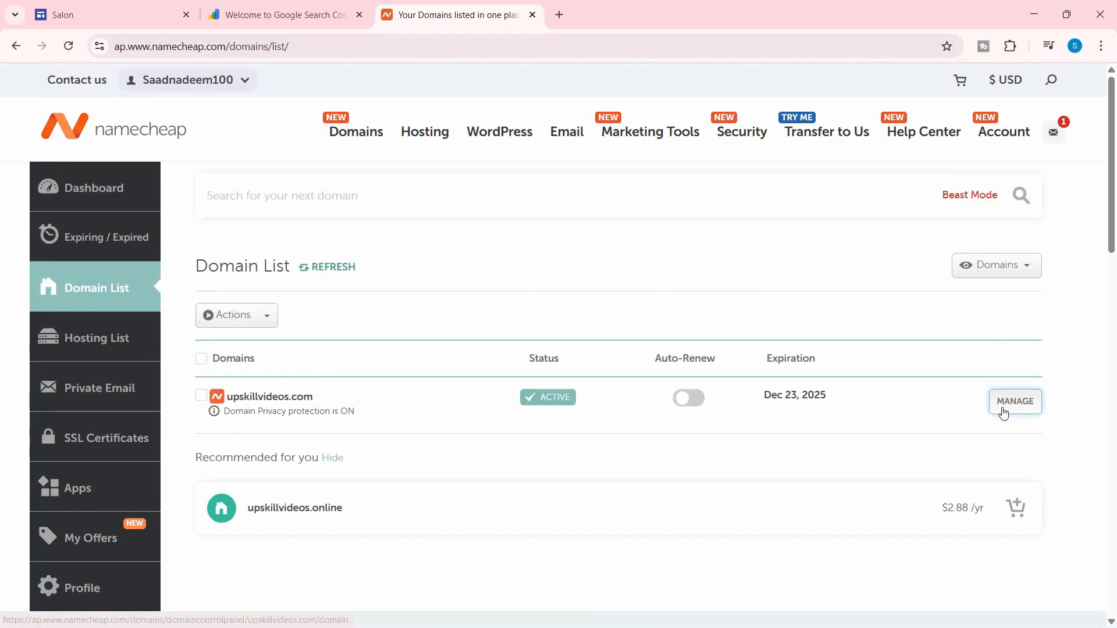
pyautogui.click(1005, 405)
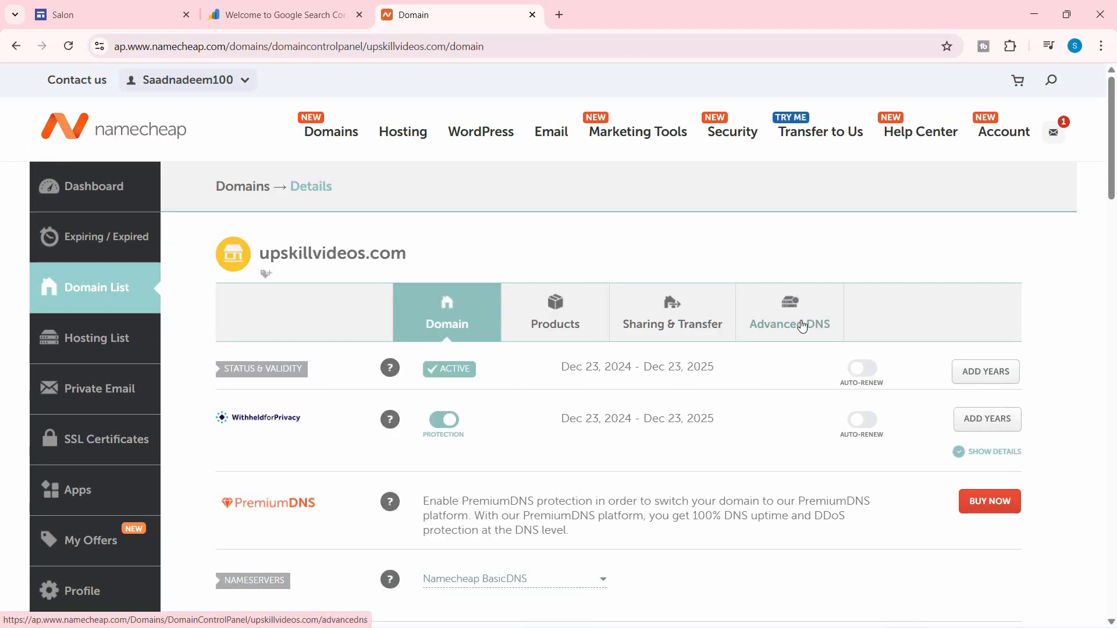
pyautogui.click(801, 324)
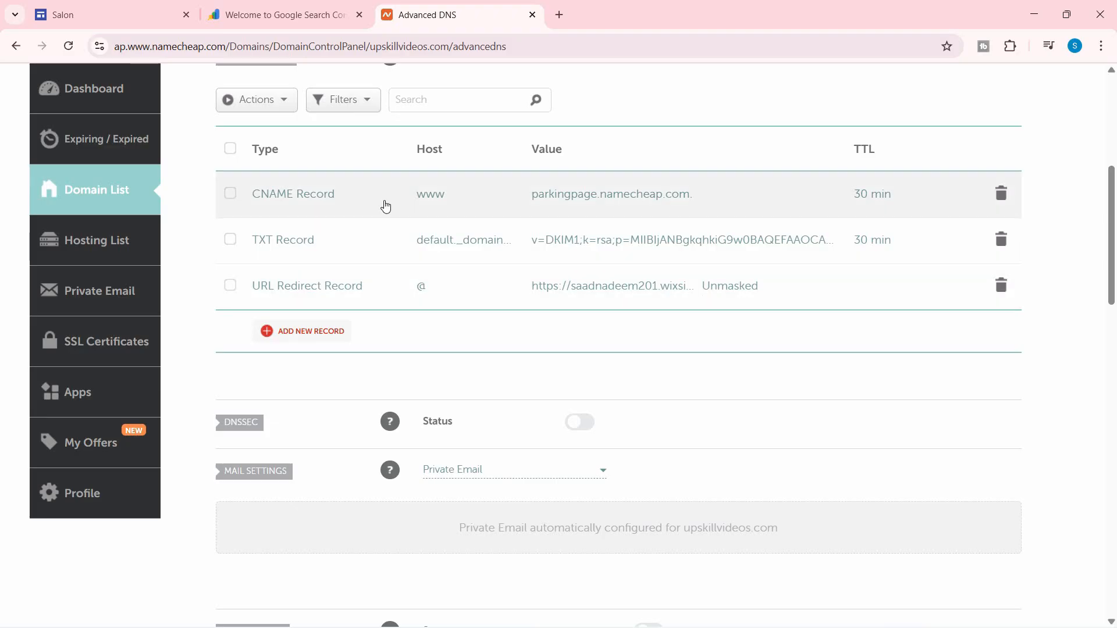
pyautogui.click(1001, 194)
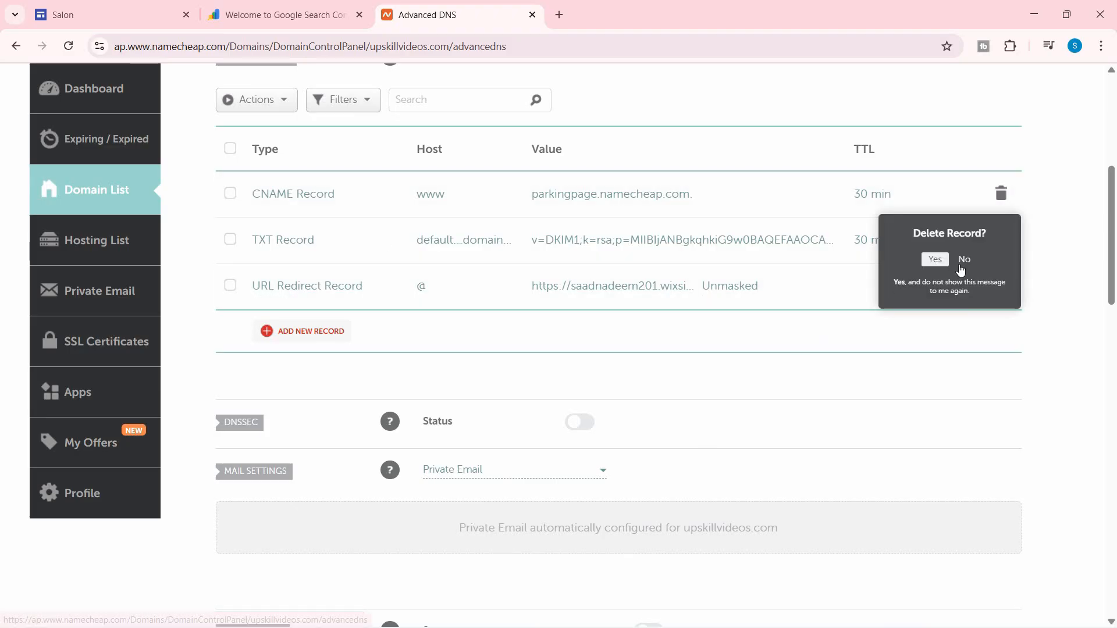
pyautogui.click(931, 258)
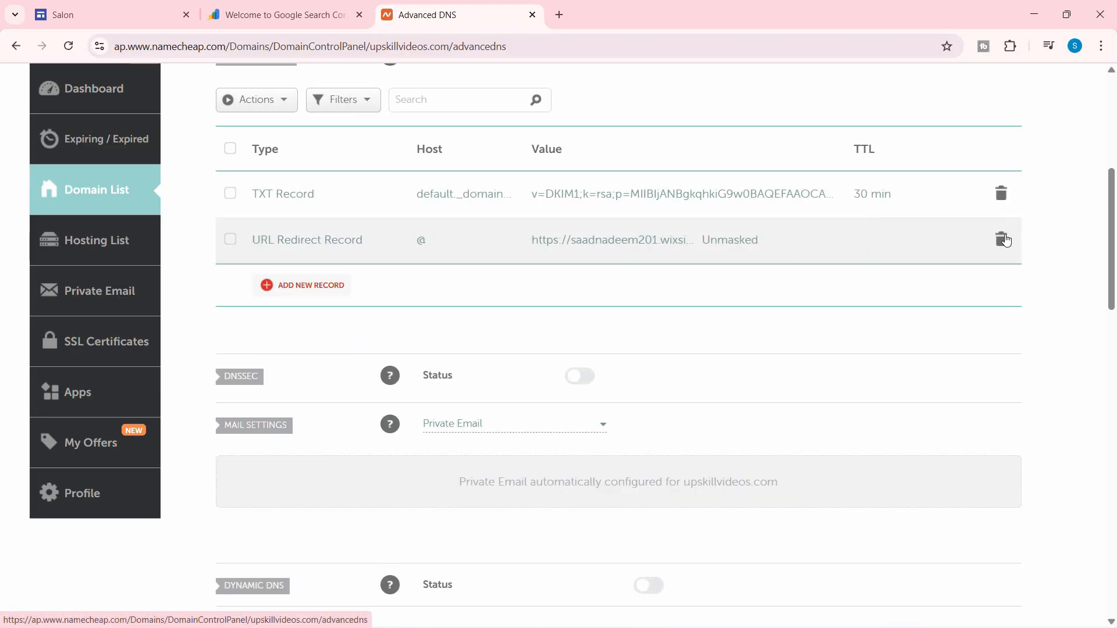
pyautogui.click(1001, 239)
pyautogui.click(931, 303)
pyautogui.click(1000, 194)
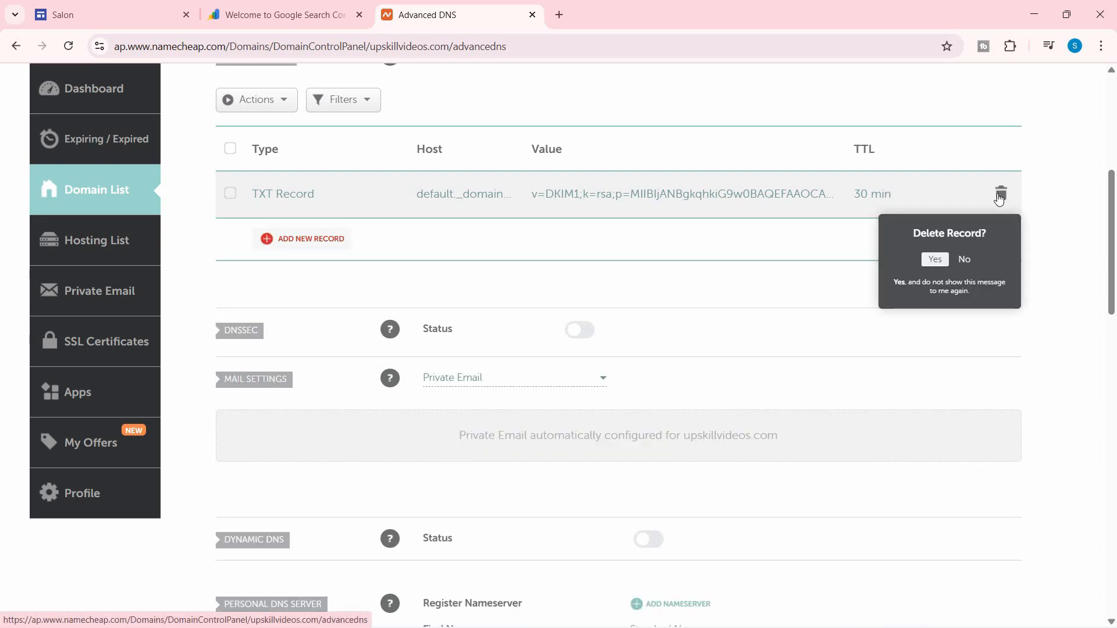
pyautogui.click(931, 258)
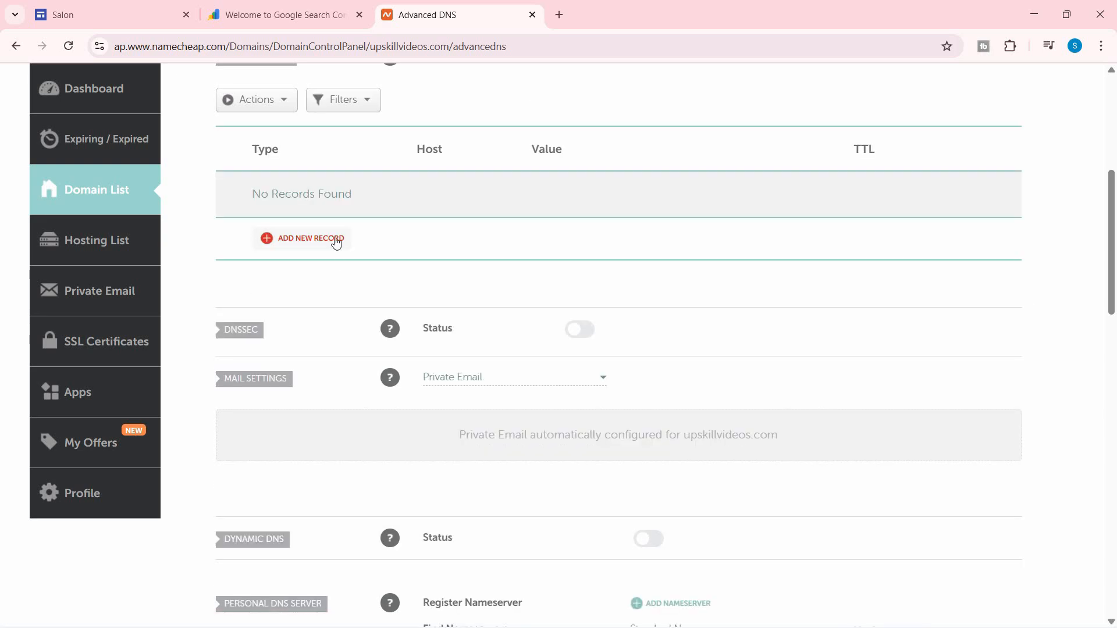
# Add a TXT Record with host @ and the pasted google-site-verification value, removing duplicated text.
pyautogui.click(292, 241)
pyautogui.scroll(-2, 303, 338)
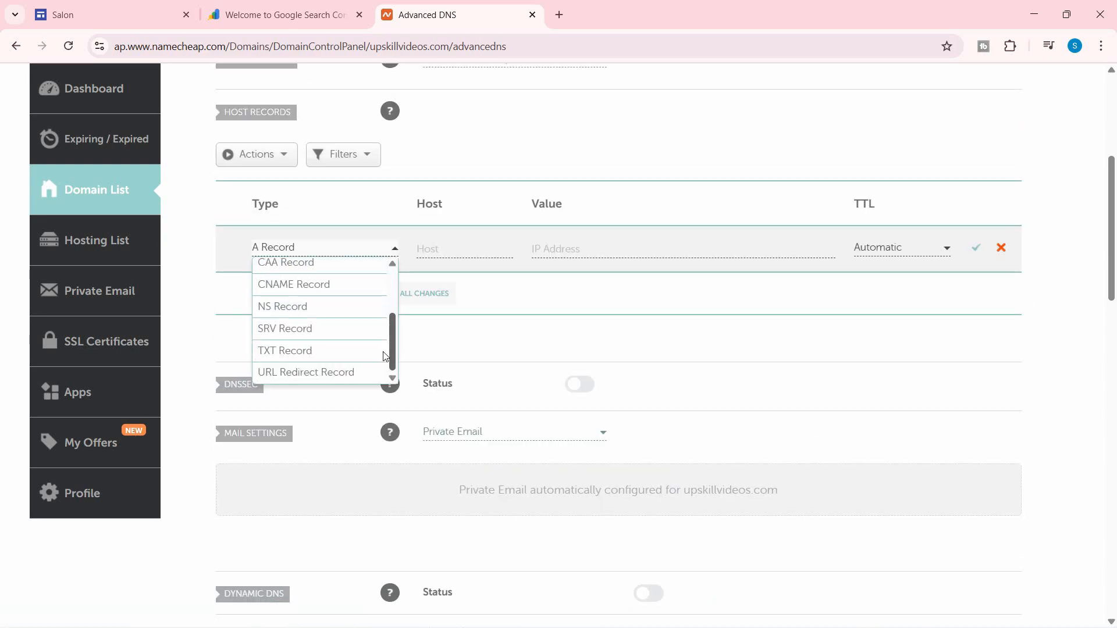
pyautogui.click(281, 354)
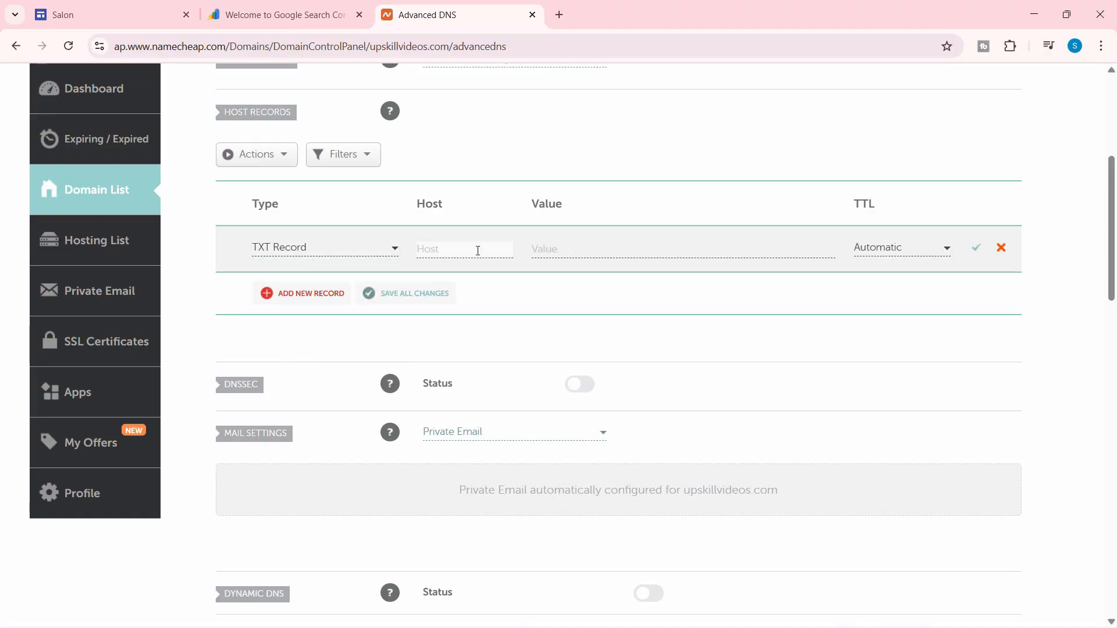
pyautogui.write('@')
pyautogui.click(574, 249)
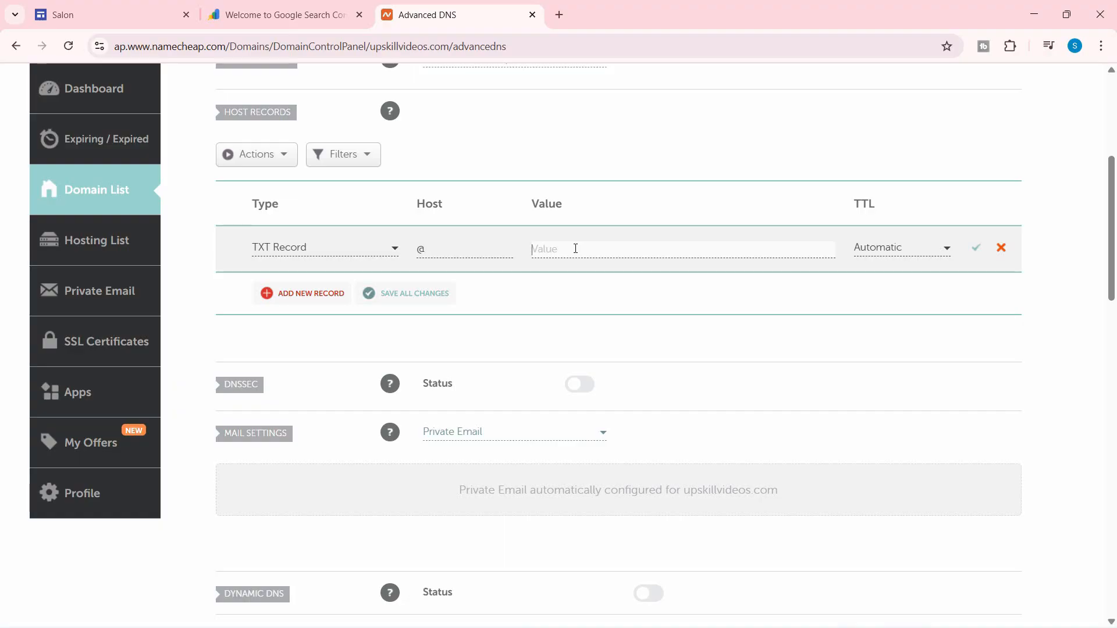
pyautogui.hotkey('ctrl', 'v')
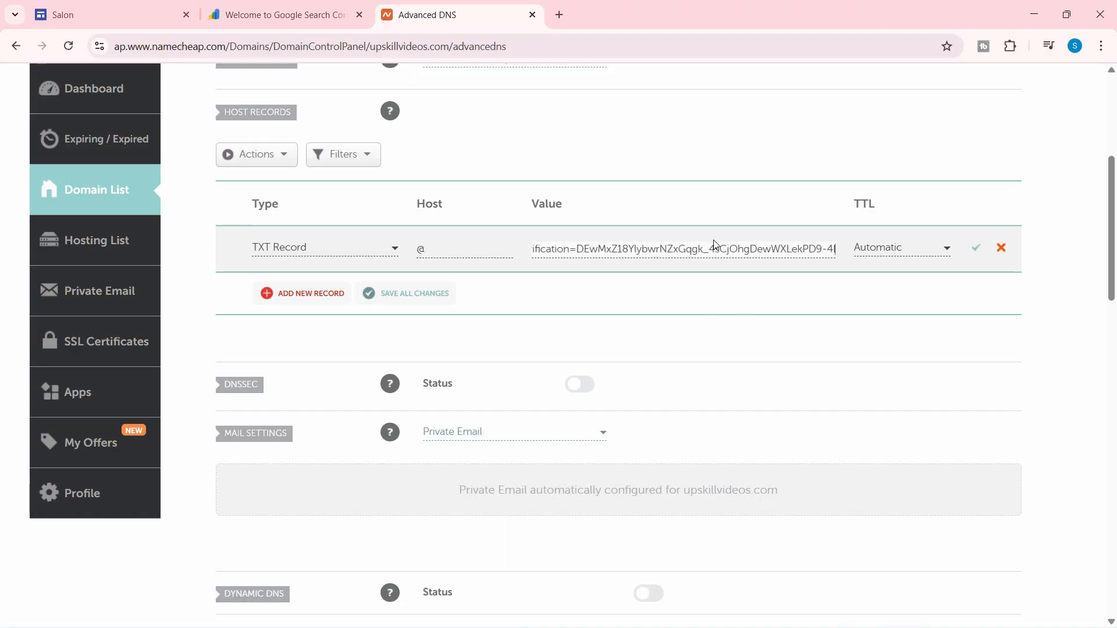
pyautogui.moveTo(715, 244); pyautogui.dragTo(825, 252)
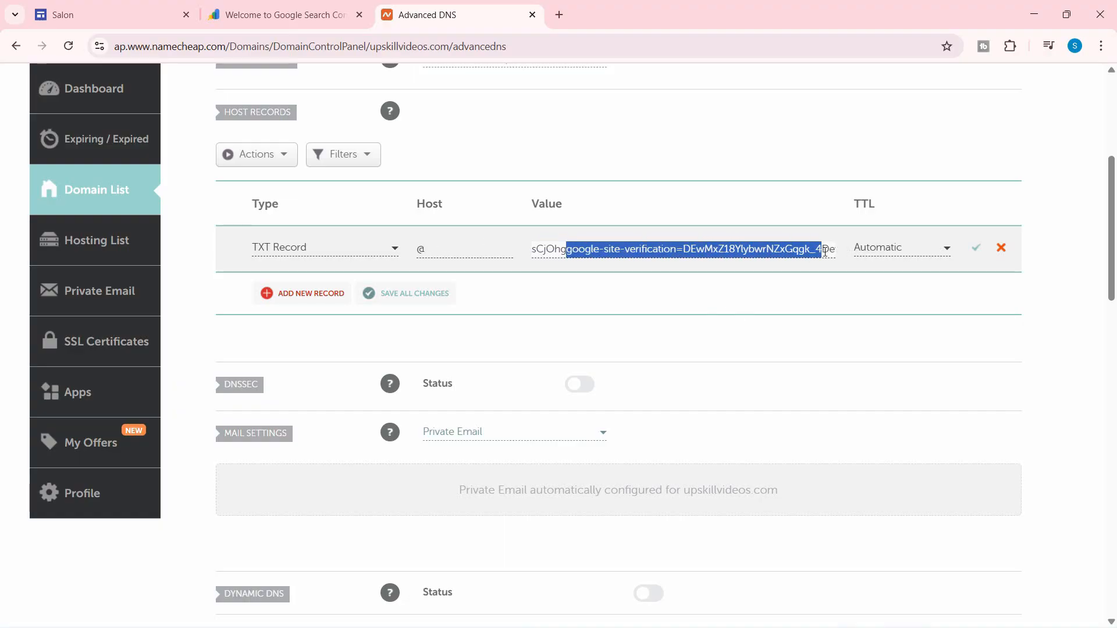
pyautogui.press('BackSpace')
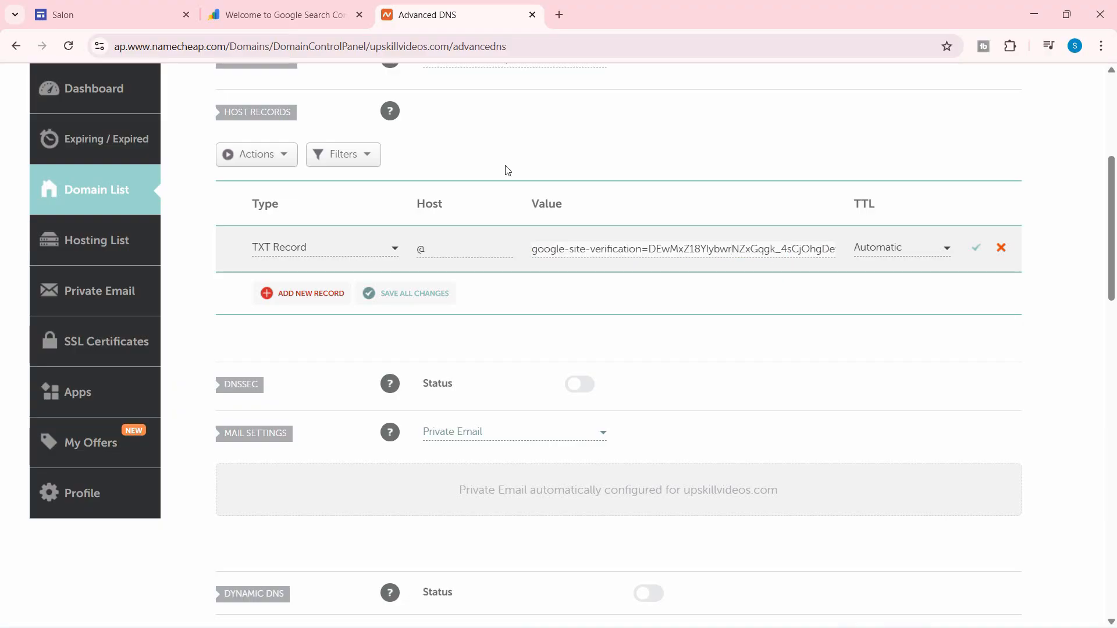
# Save the new TXT record and return to the Search Console verification dialog.
pyautogui.click(309, 16)
pyautogui.click(739, 339)
pyautogui.click(479, 23)
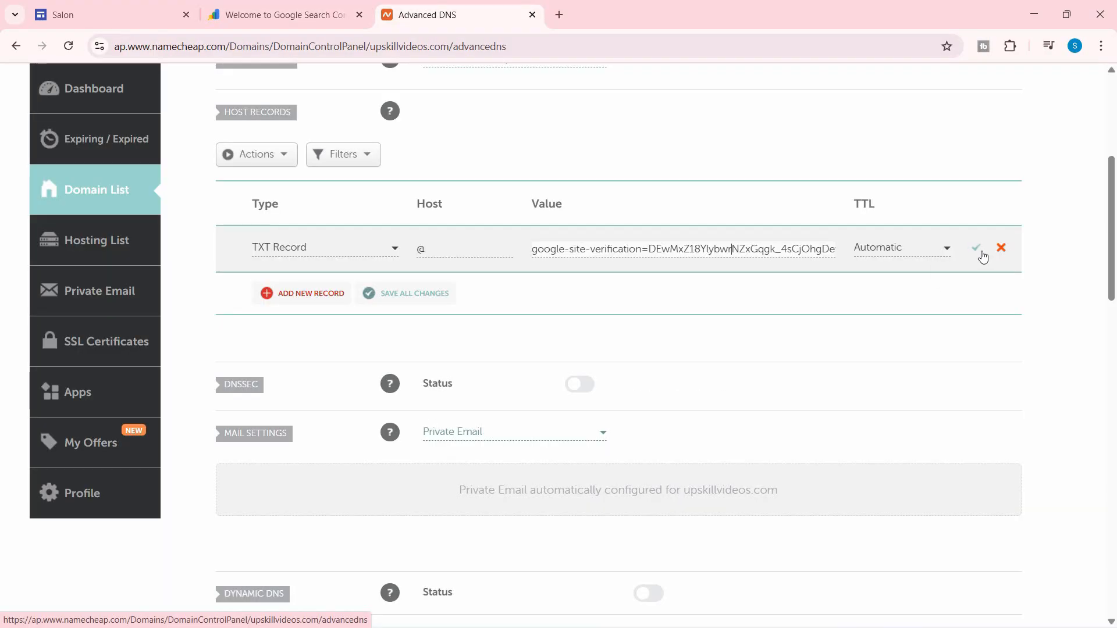
pyautogui.click(977, 251)
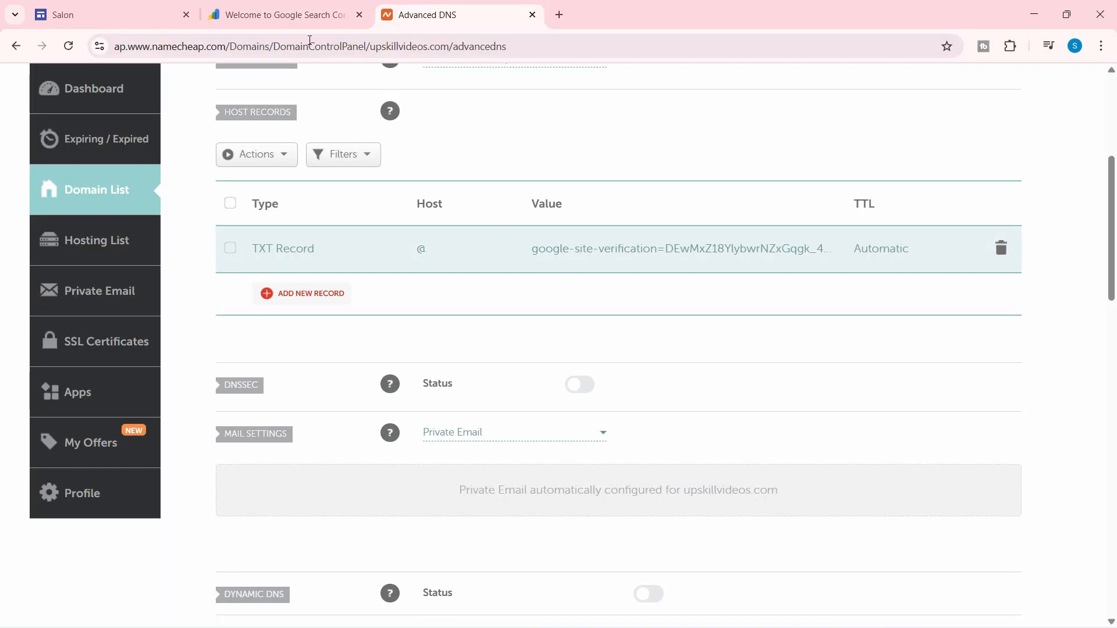
pyautogui.click(306, 16)
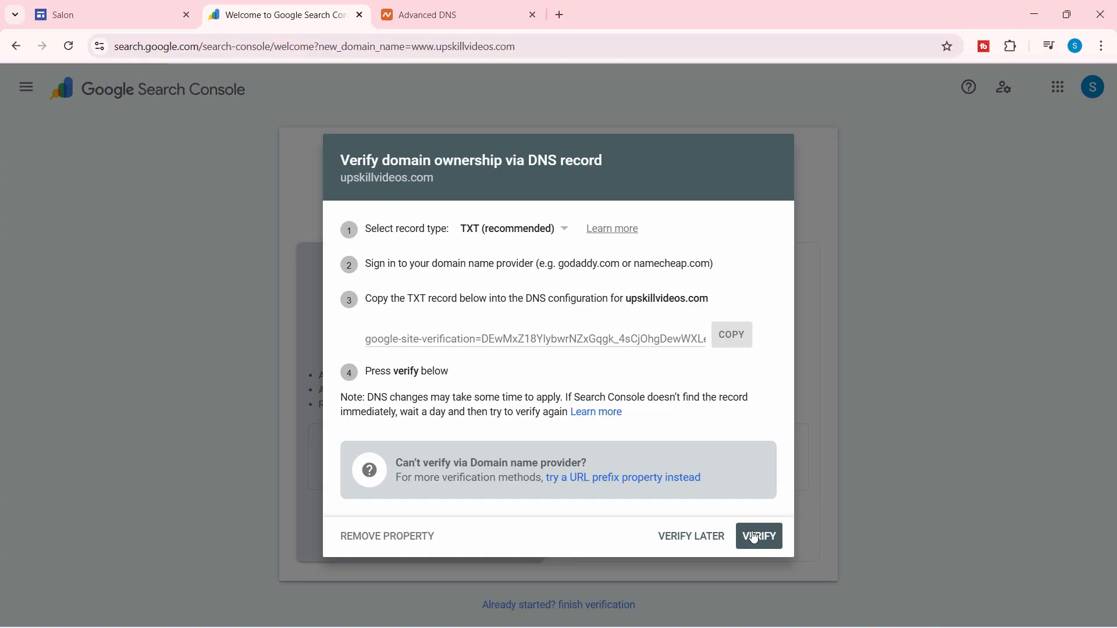
# Retry VERIFY after the initial failure until ownership is verified, then finish with DONE and CONTINUE.
pyautogui.click(780, 547)
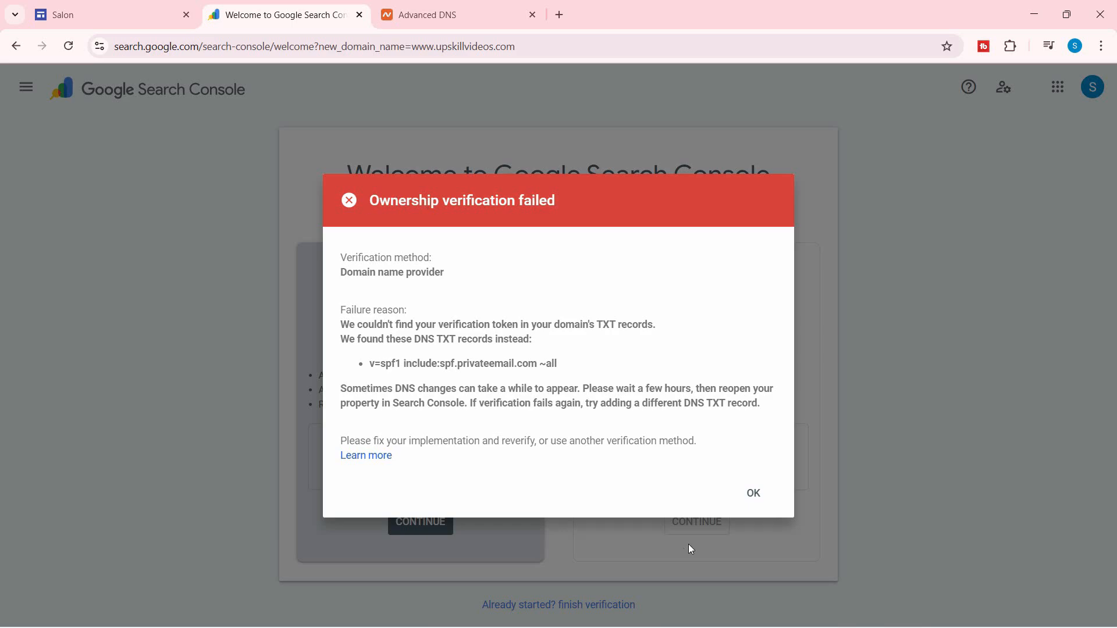
pyautogui.click(769, 498)
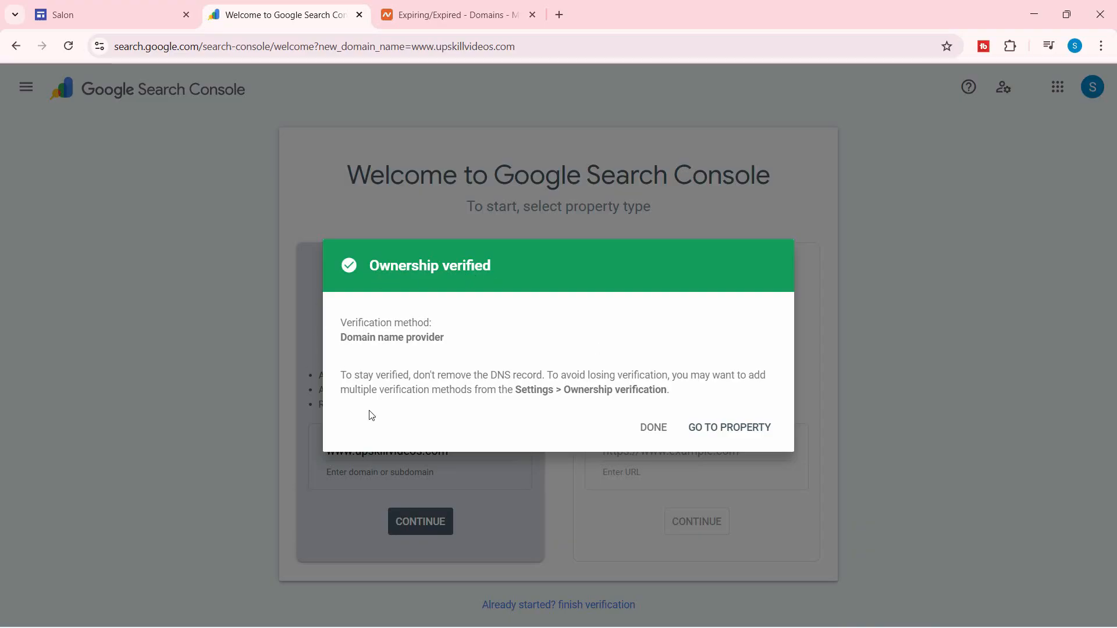
pyautogui.click(655, 433)
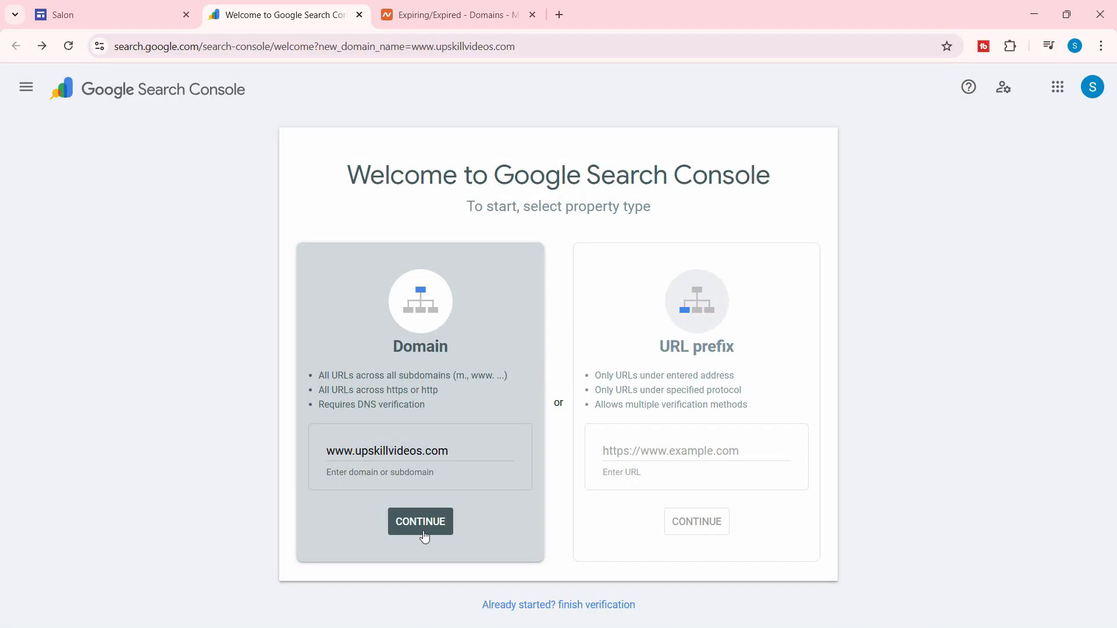
pyautogui.click(424, 527)
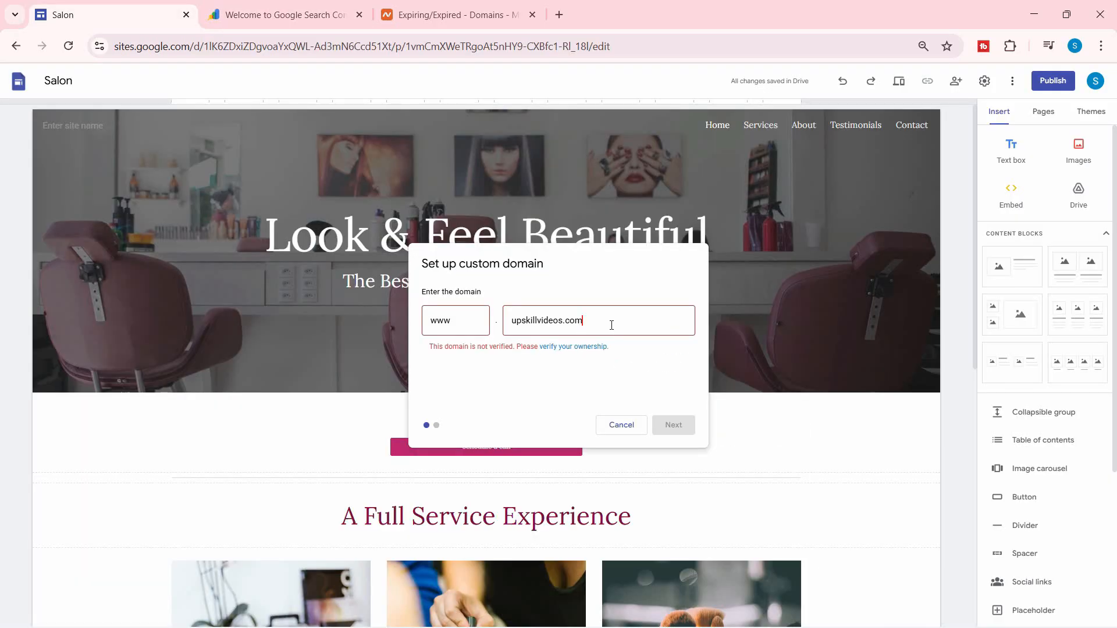
# Cancel the unverified domain entry and restart Connect domain with the domain field ready.
pyautogui.press('BackSpace')
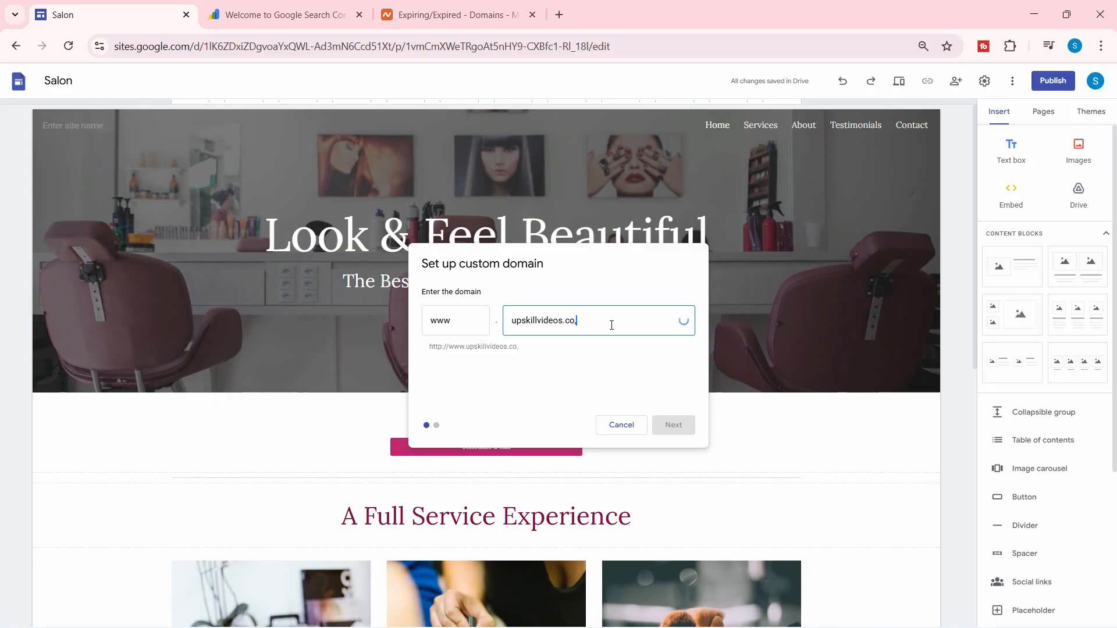
pyautogui.press('BackSpace')
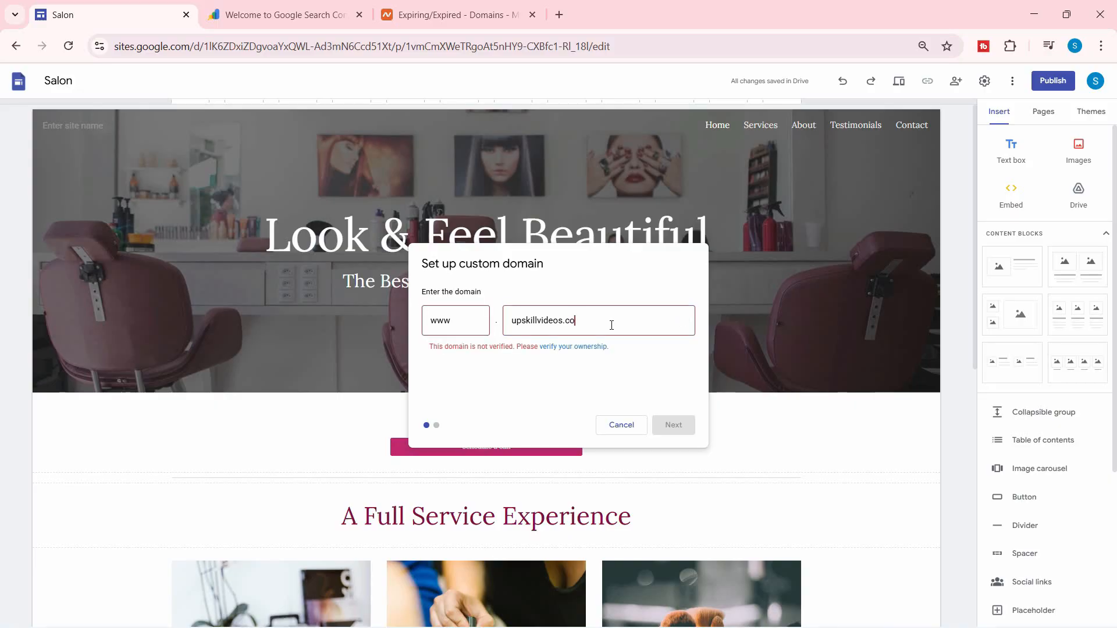
pyautogui.click(623, 427)
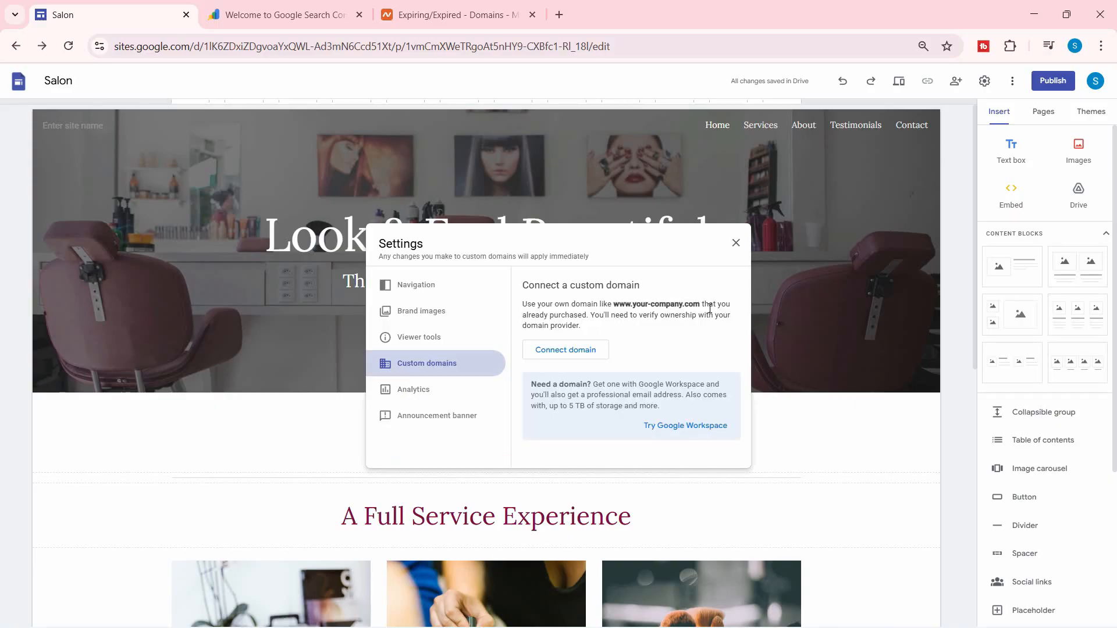
pyautogui.click(578, 351)
pyautogui.click(541, 322)
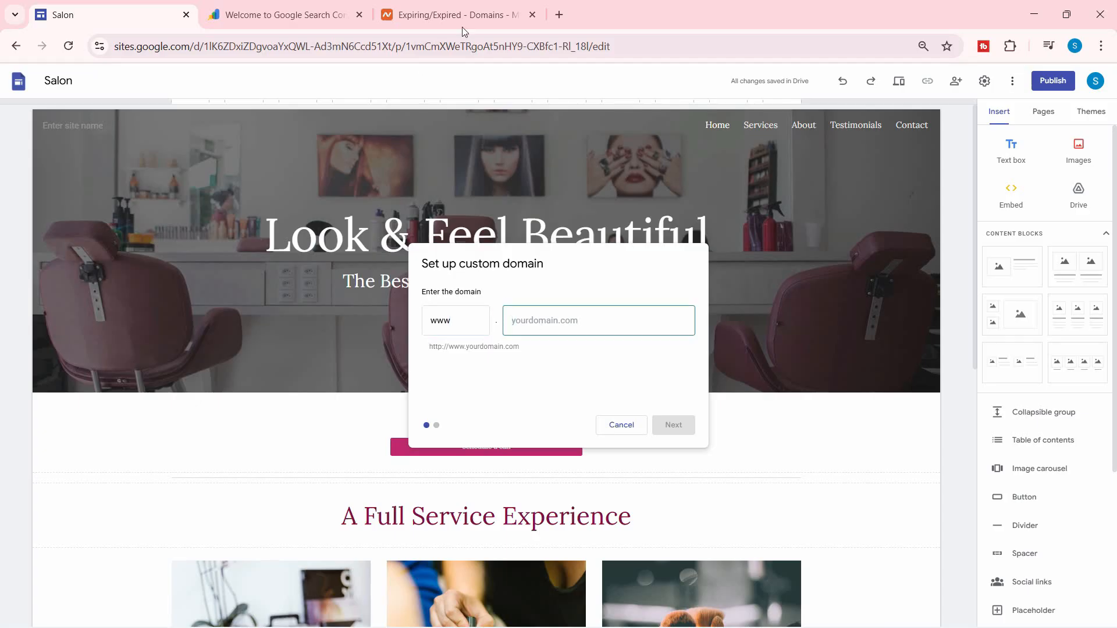
# Enter upskillvideos.com, proceed with Next, and select the CNAME destination ghs.googlehosted.com.
pyautogui.click(460, 17)
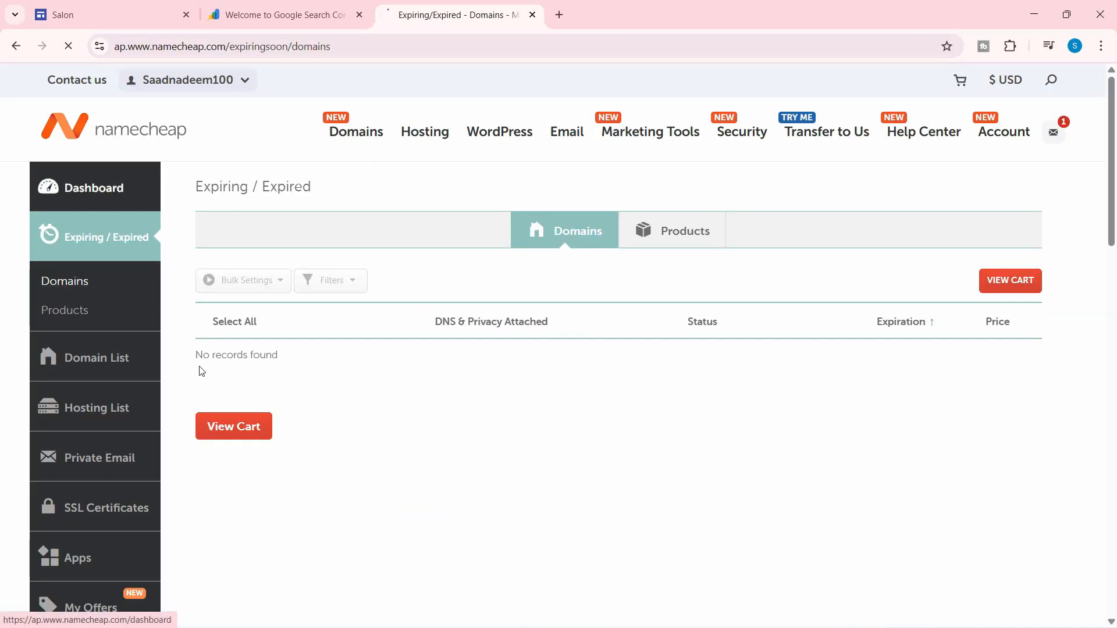
pyautogui.moveTo(320, 259); pyautogui.dragTo(234, 259)
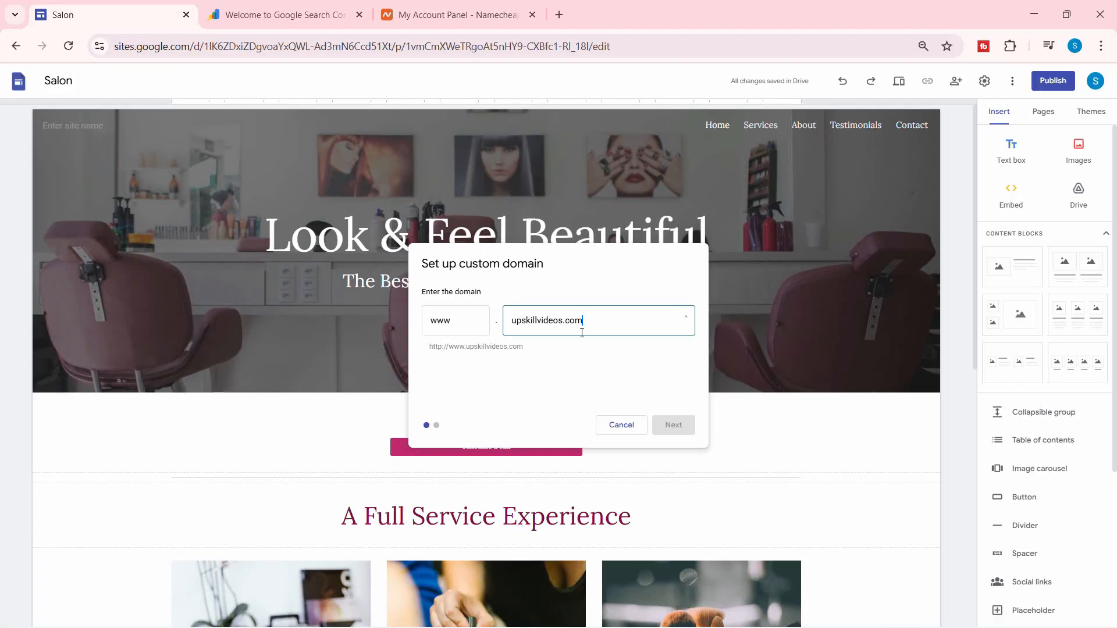
pyautogui.click(686, 432)
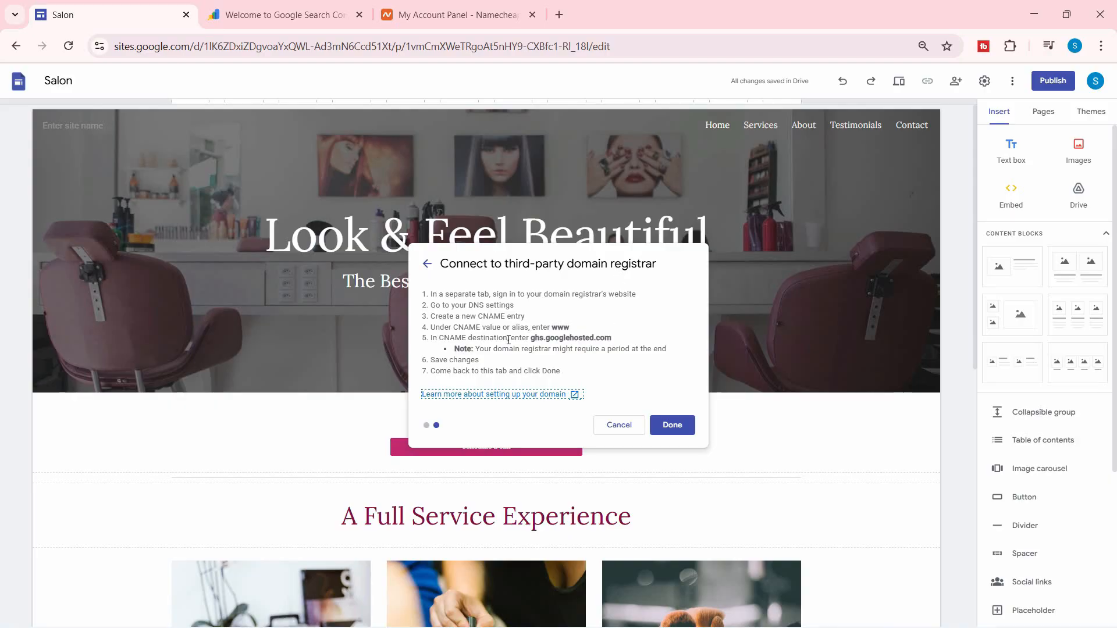
pyautogui.moveTo(613, 338); pyautogui.dragTo(524, 338)
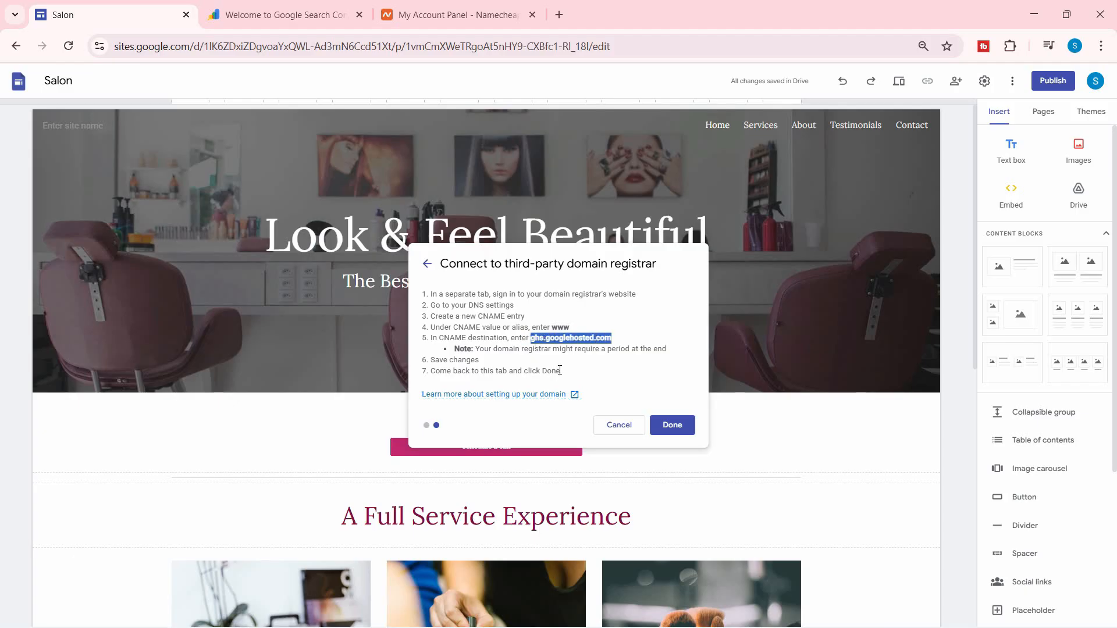
pyautogui.click(469, 17)
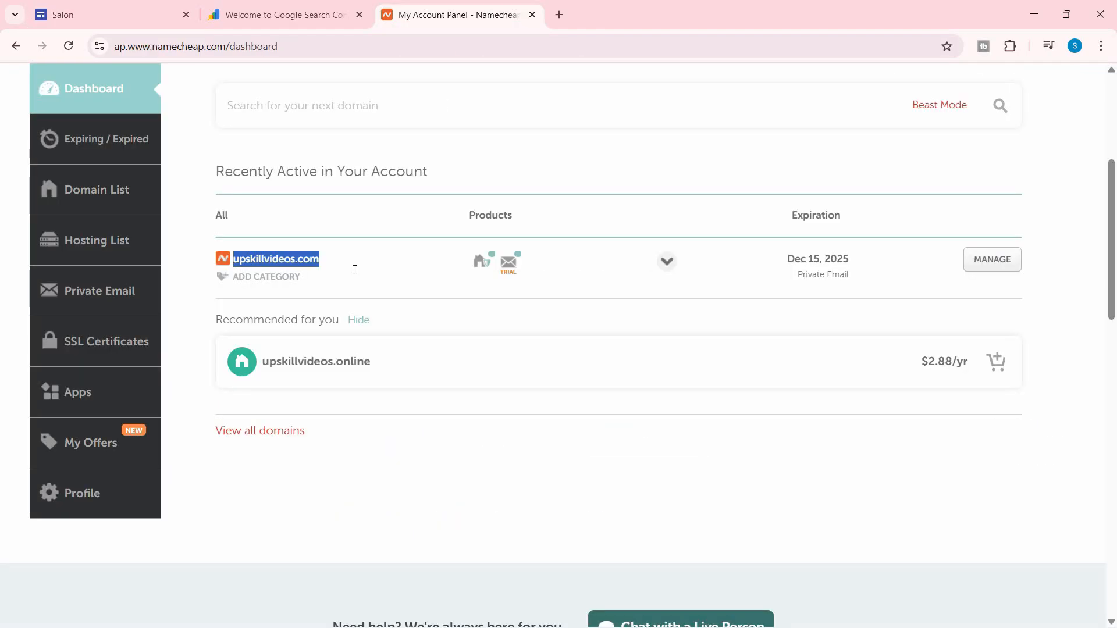
# Add a new CNAME Record in upskillvideos.com's Advanced DNS settings.
pyautogui.click(104, 198)
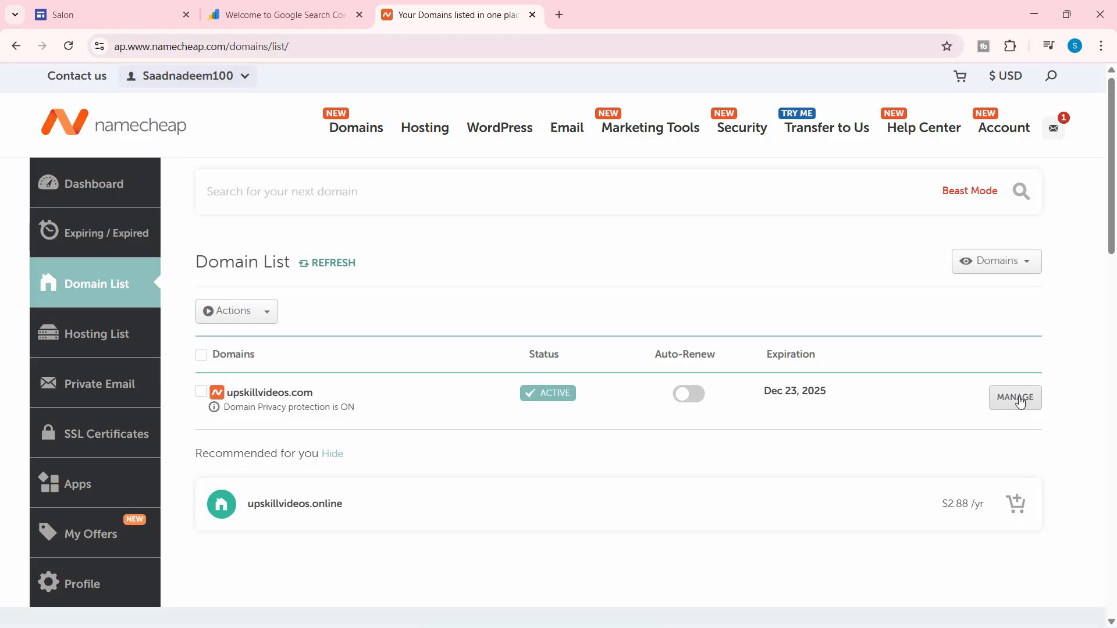
pyautogui.click(1017, 399)
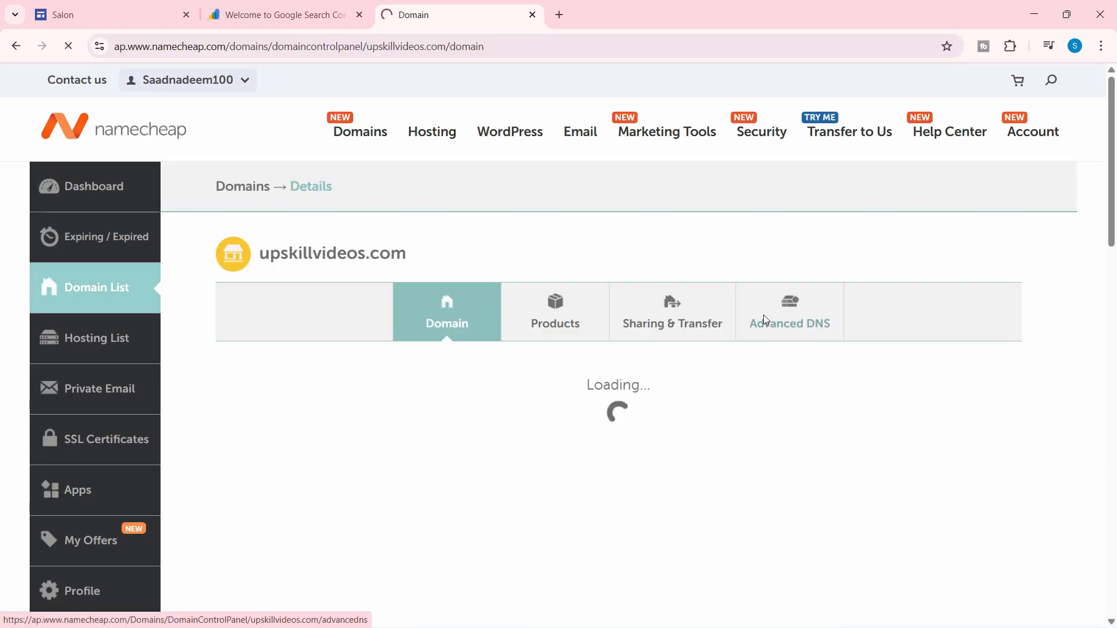
pyautogui.click(763, 316)
pyautogui.scroll(-5, 417, 323)
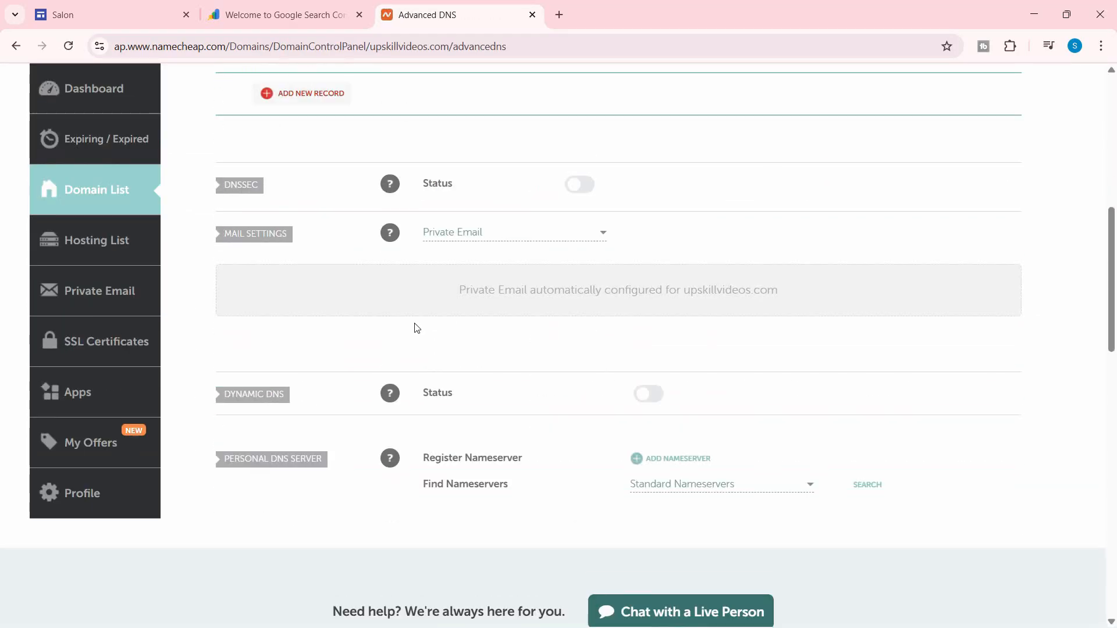
pyautogui.scroll(3, 416, 328)
pyautogui.click(326, 243)
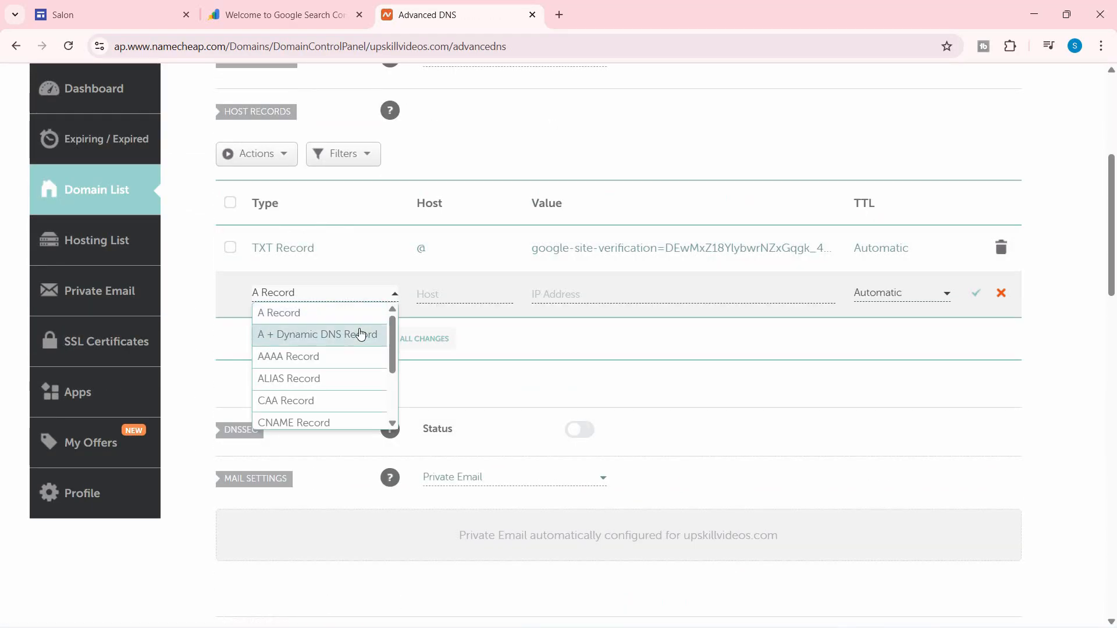
pyautogui.click(334, 421)
# Set the CNAME host to www with target ghs.googlehosted.com and save it.
pyautogui.click(458, 298)
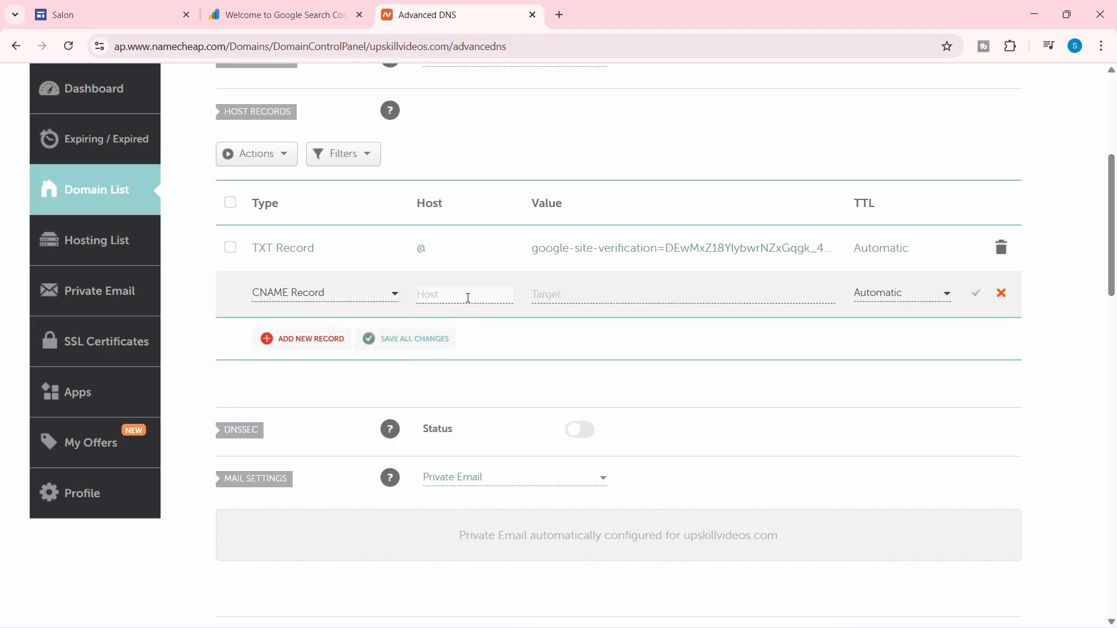
pyautogui.click(294, 12)
pyautogui.click(115, 10)
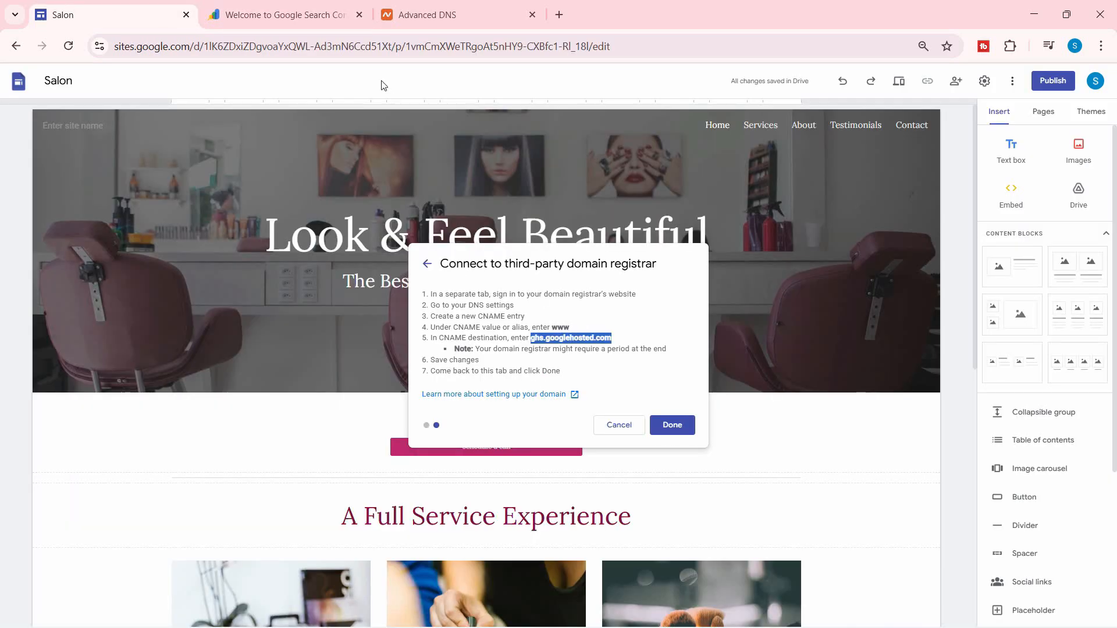
pyautogui.click(439, 17)
pyautogui.write('www')
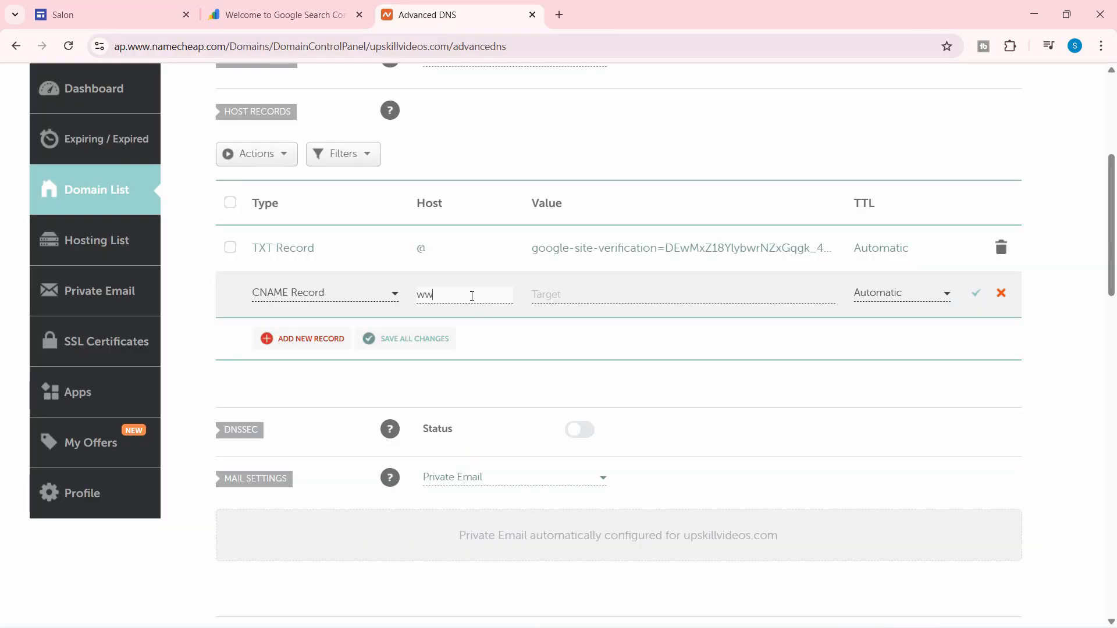
pyautogui.click(571, 294)
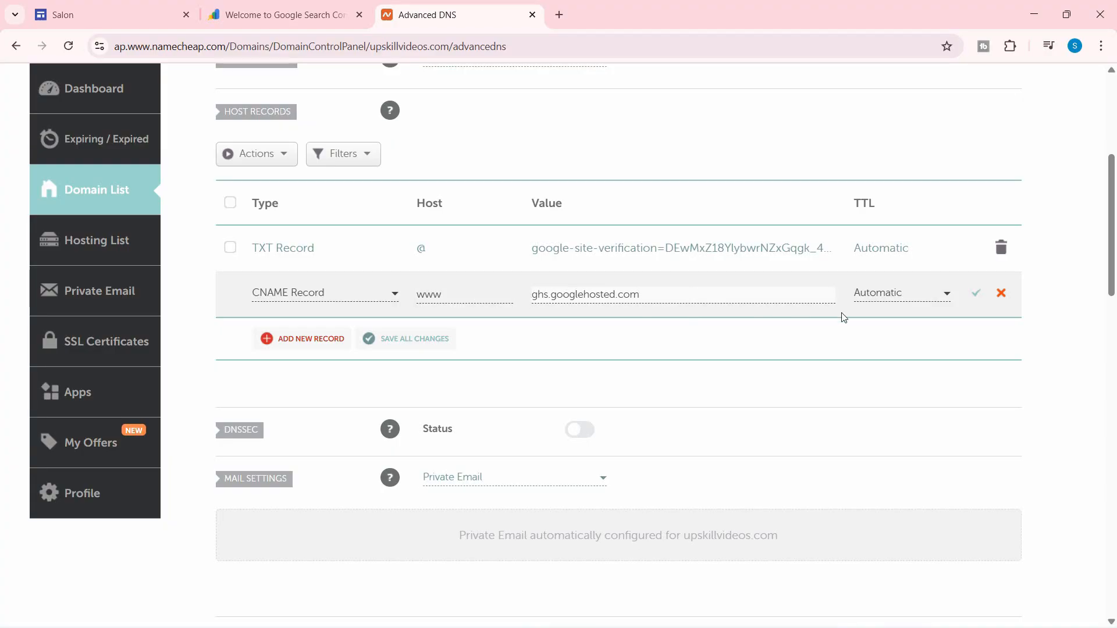
pyautogui.click(977, 302)
pyautogui.hotkey('ctrl', 'Tab')
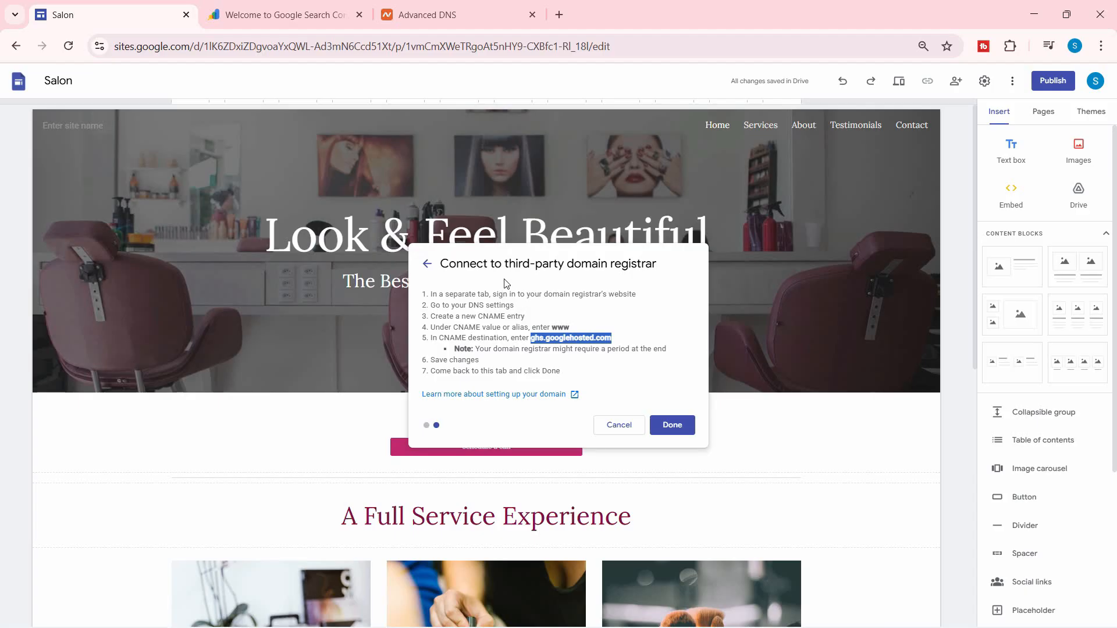
pyautogui.click(600, 272)
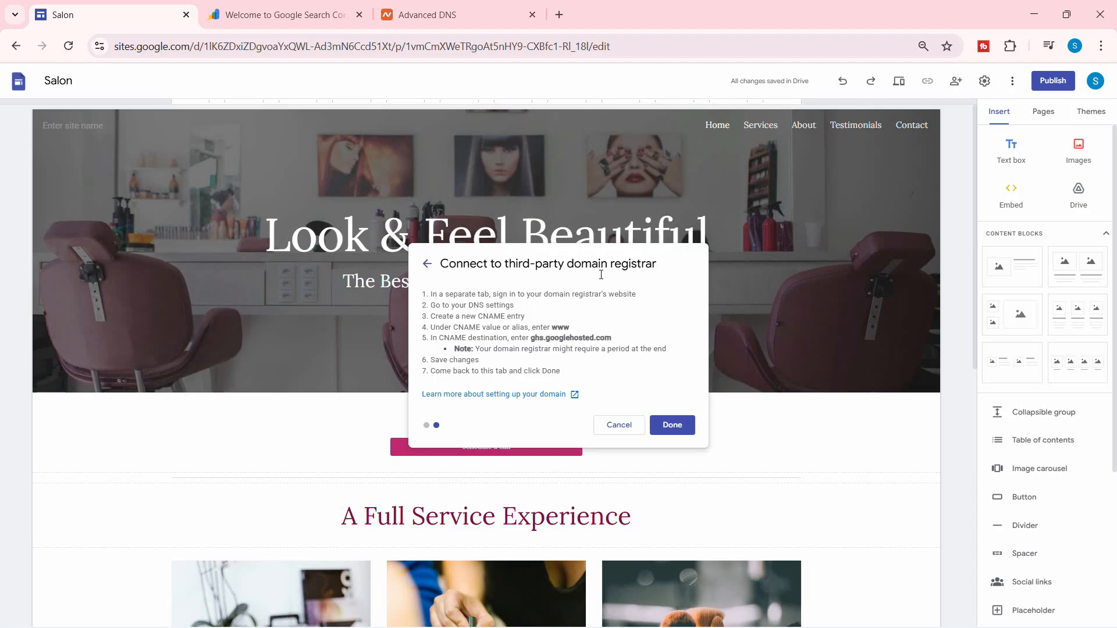
pyautogui.click(667, 426)
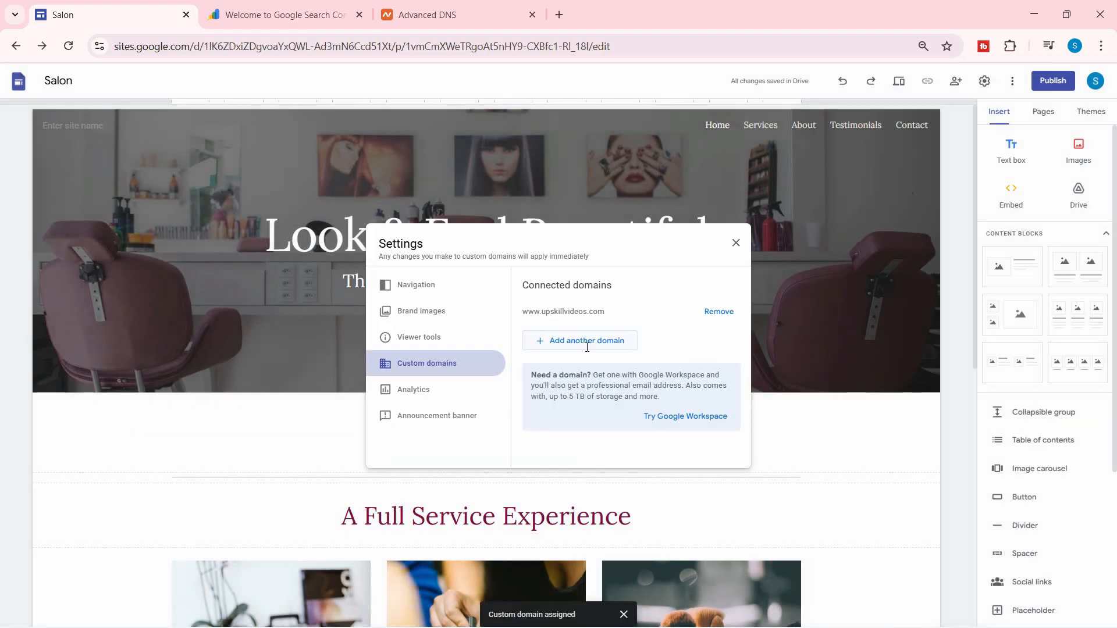
pyautogui.doubleClick(536, 312)
pyautogui.hotkey('ctrl', '+')
pyautogui.hotkey('ctrl', '+')
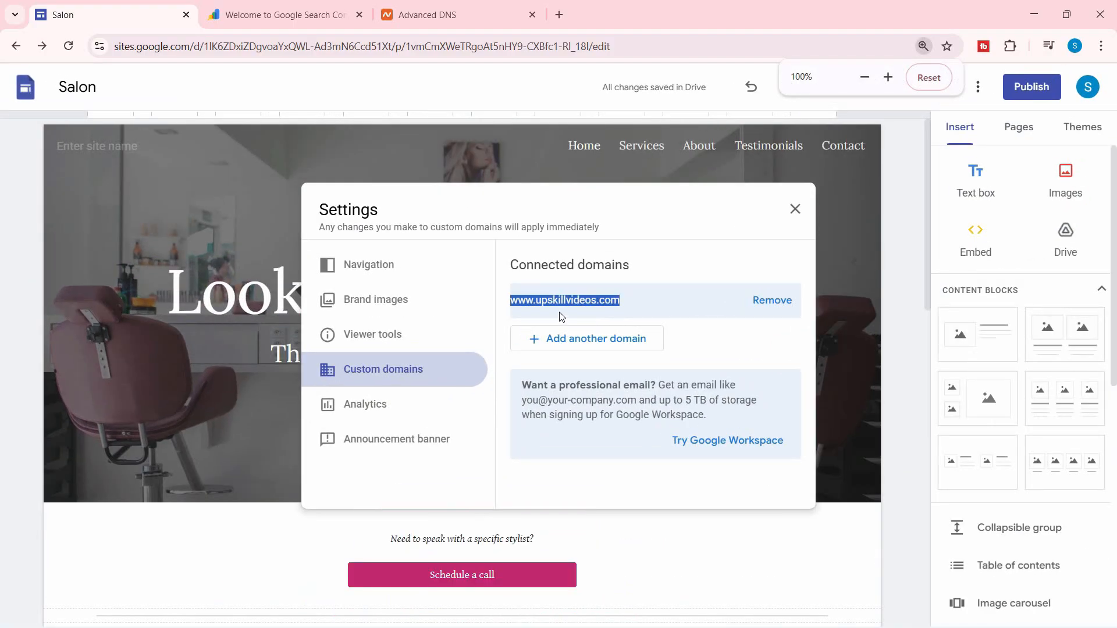
pyautogui.moveTo(619, 306); pyautogui.dragTo(516, 307)
pyautogui.hotkey('ctrl', 'c')
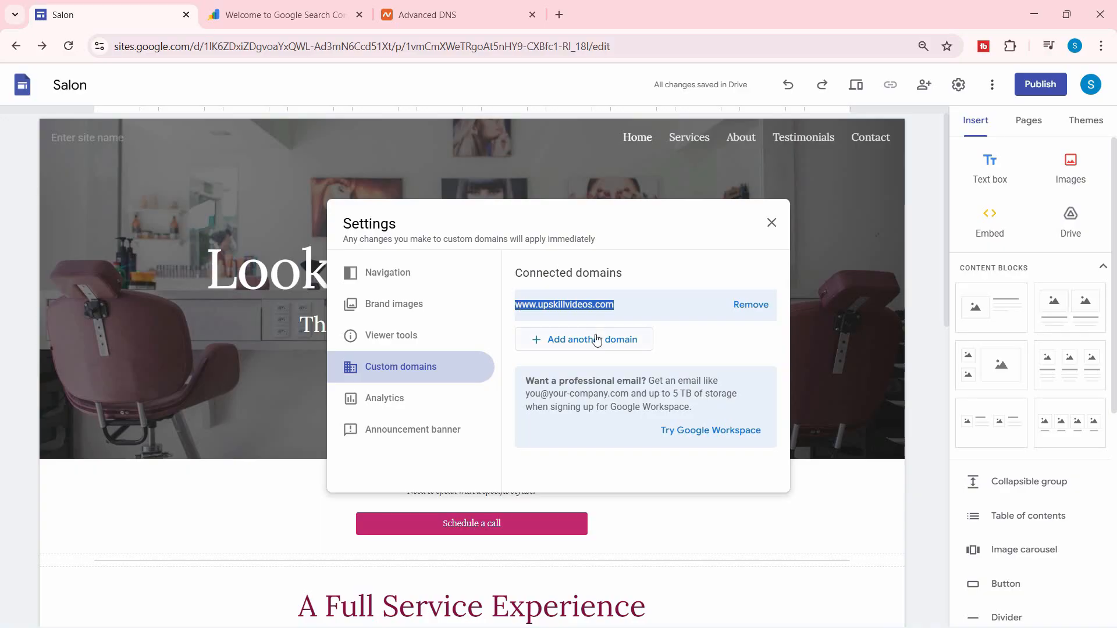
# Load upskillvideos.com in a new tab, see Google's 404 error, then return to the Salon editor.
pyautogui.hotkey('ctrl', 't')
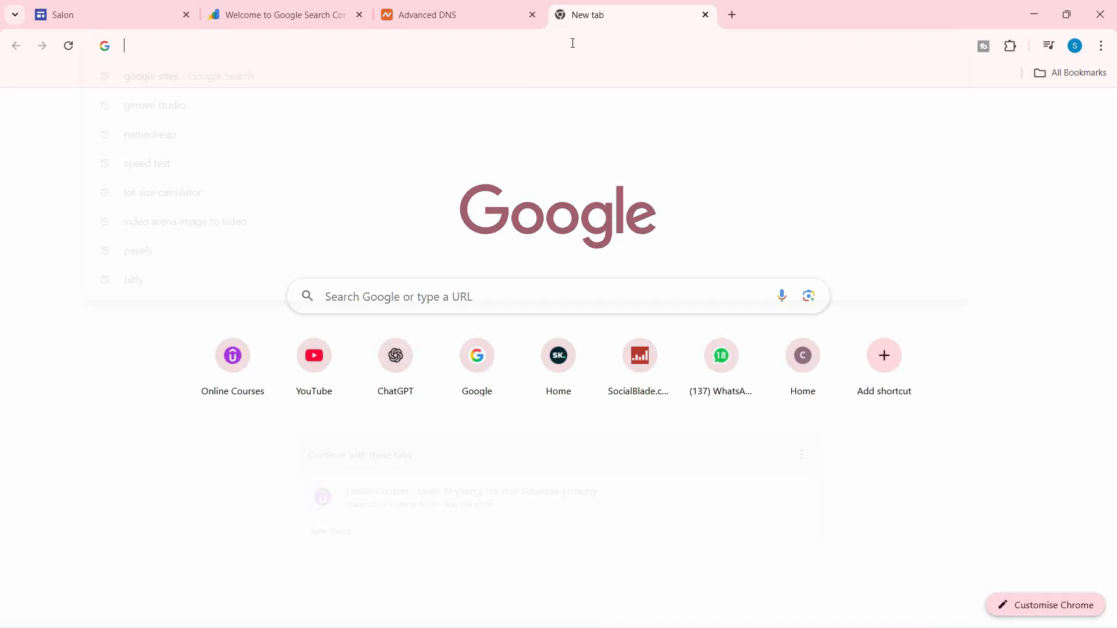
pyautogui.hotkey('ctrl', 'v')
pyautogui.press('Return')
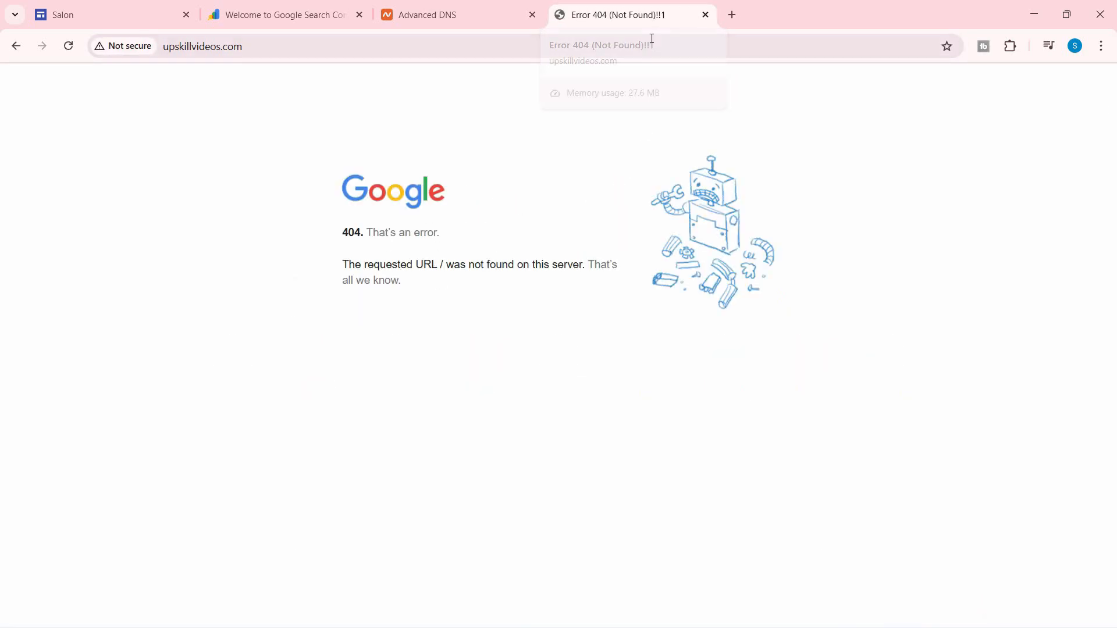
pyautogui.click(89, 19)
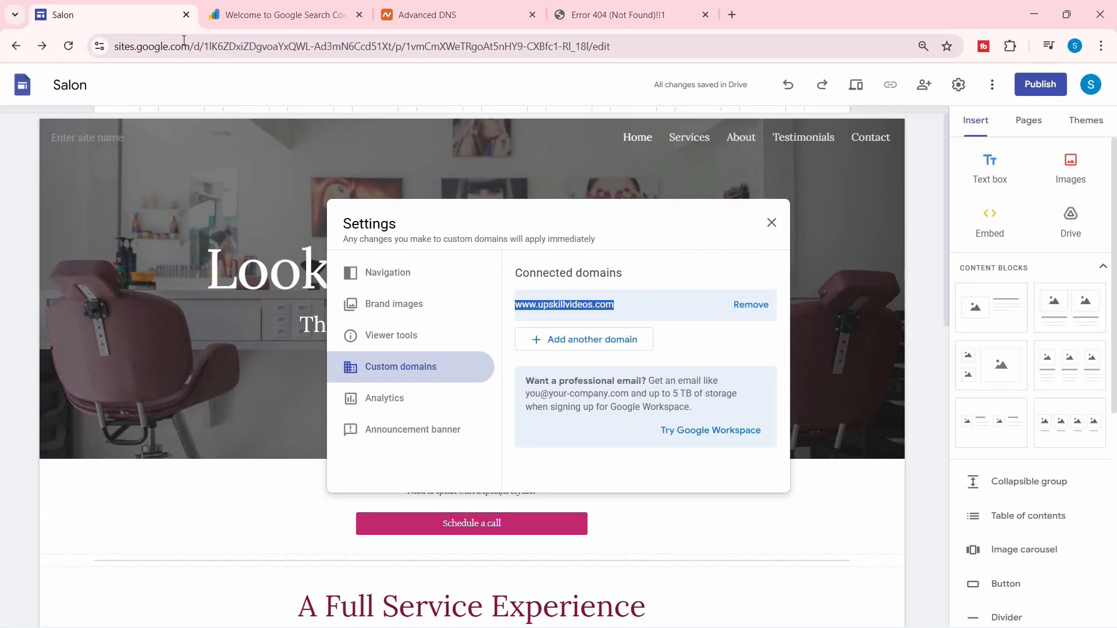